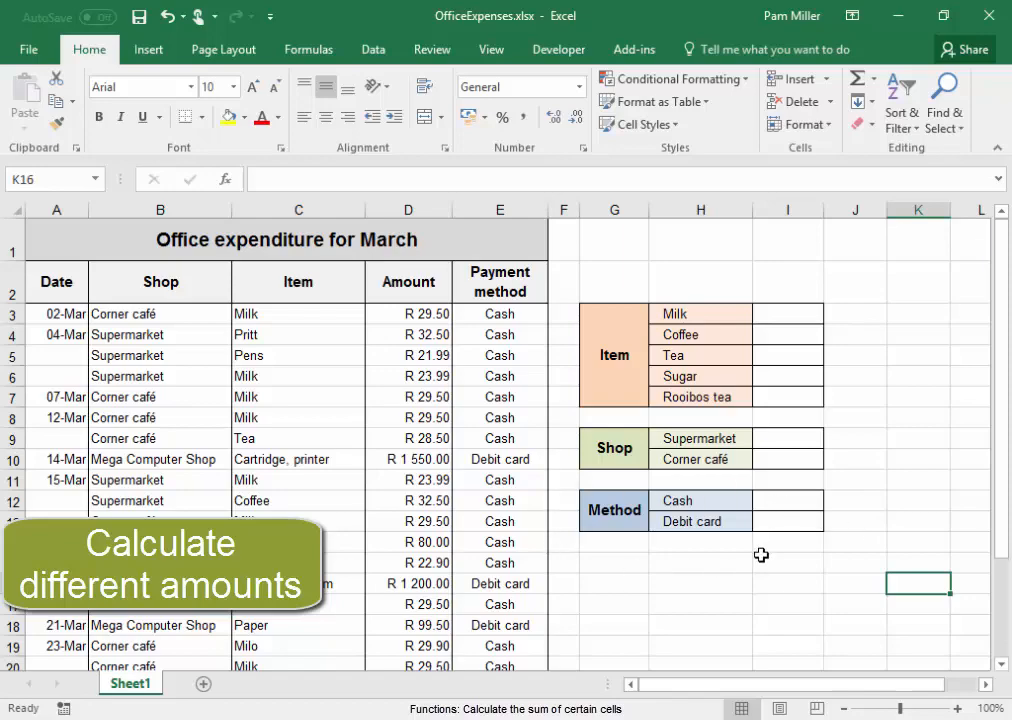
Step: Start a formula in cell I3 beside Milk and insert the SUMIF function from the full function list
scroll(761, 555, "down", 4)
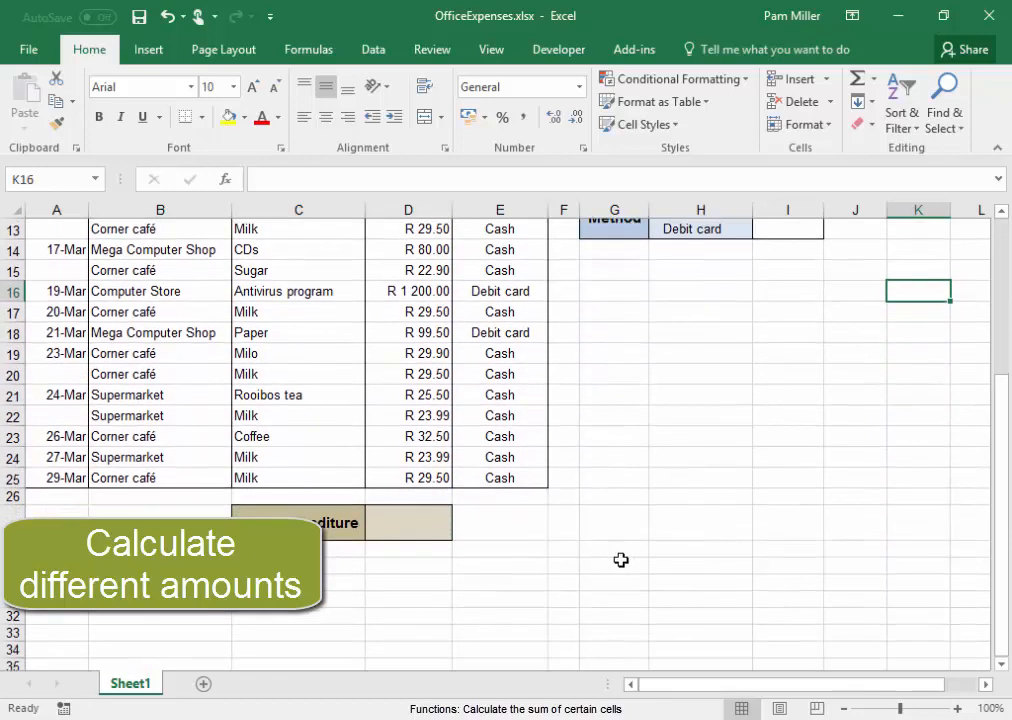
scroll(621, 561, "up", 4)
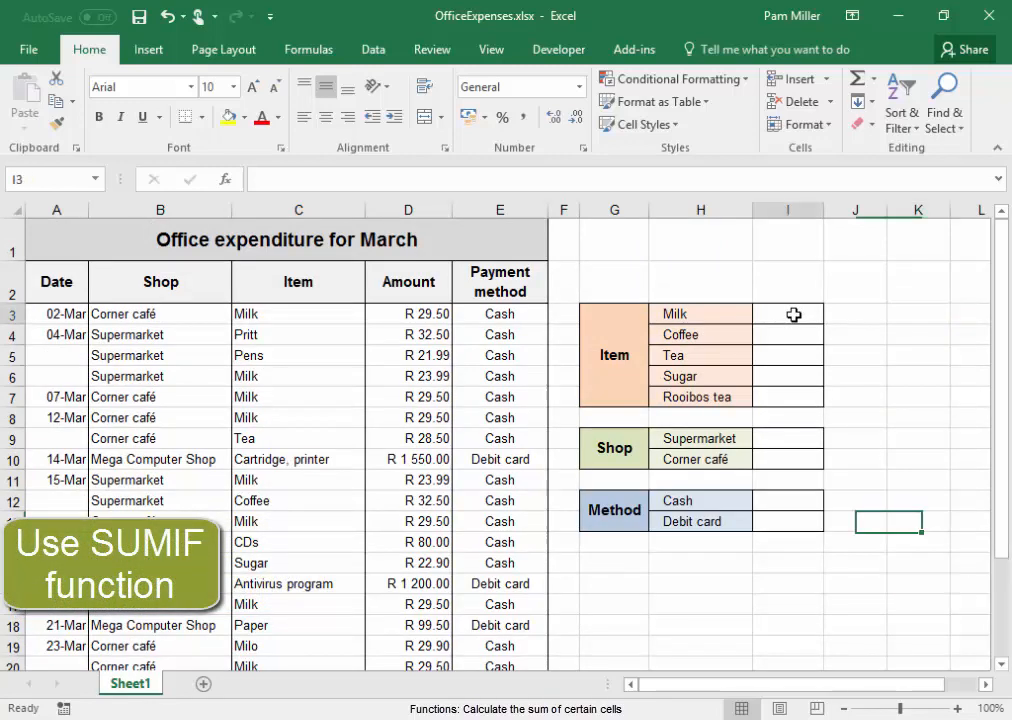
left_click(793, 315)
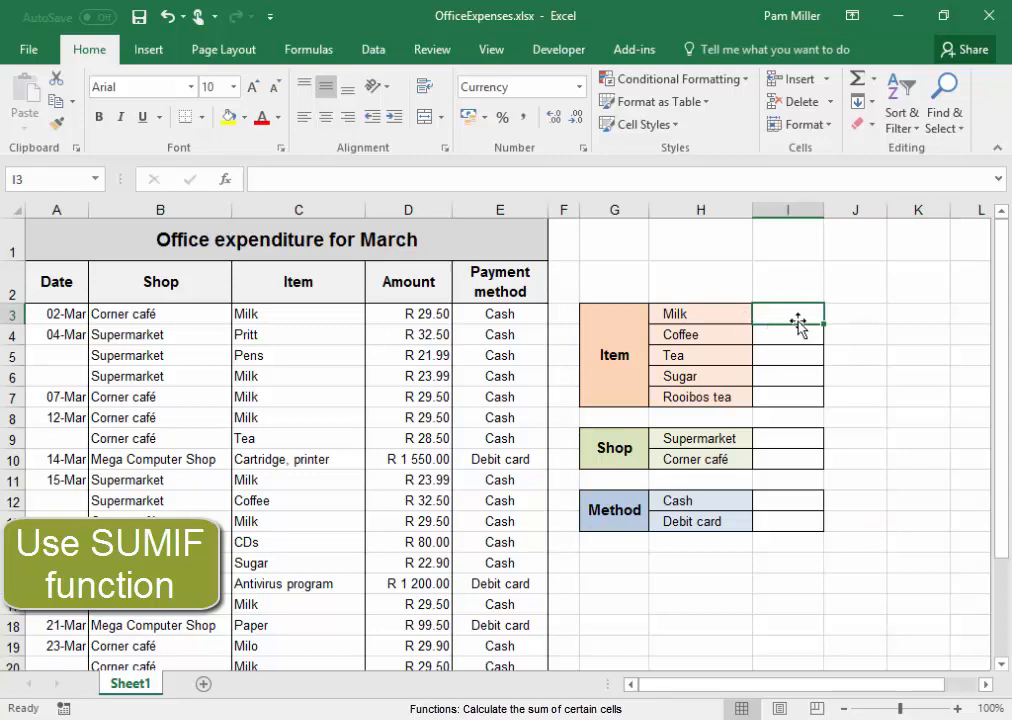
type("=")
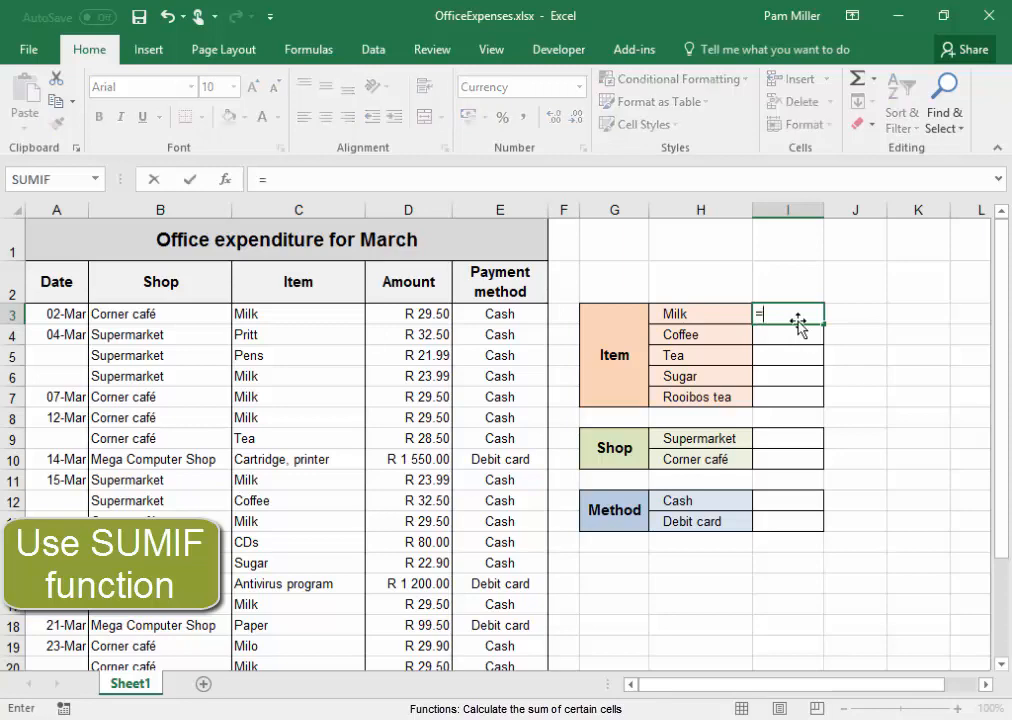
left_click(310, 50)
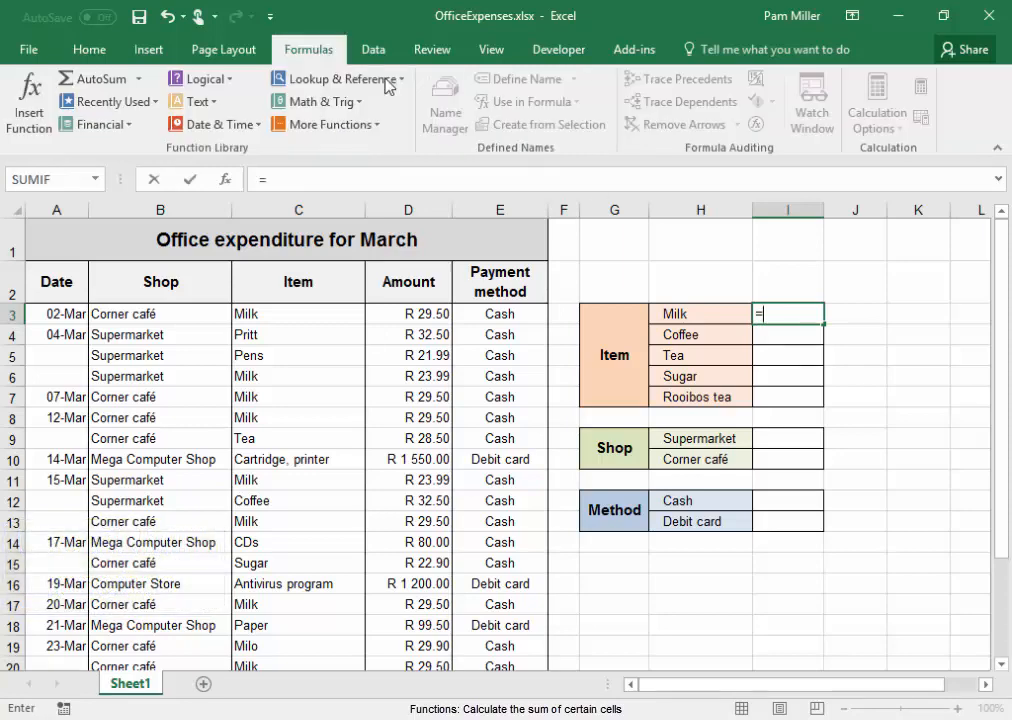
left_click(36, 122)
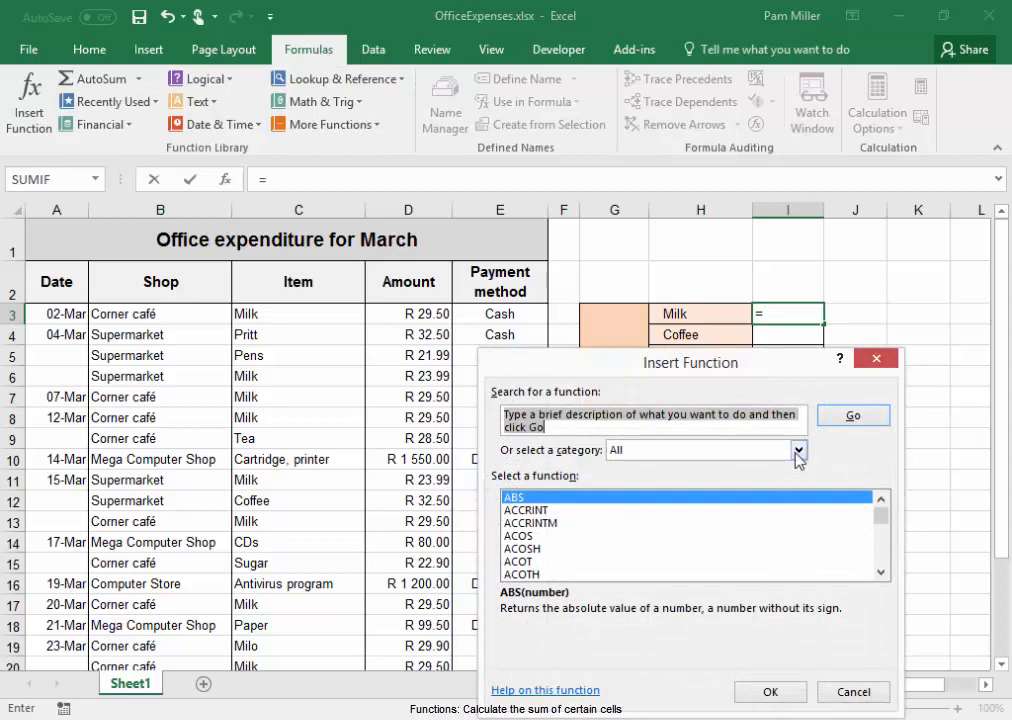
left_click(798, 452)
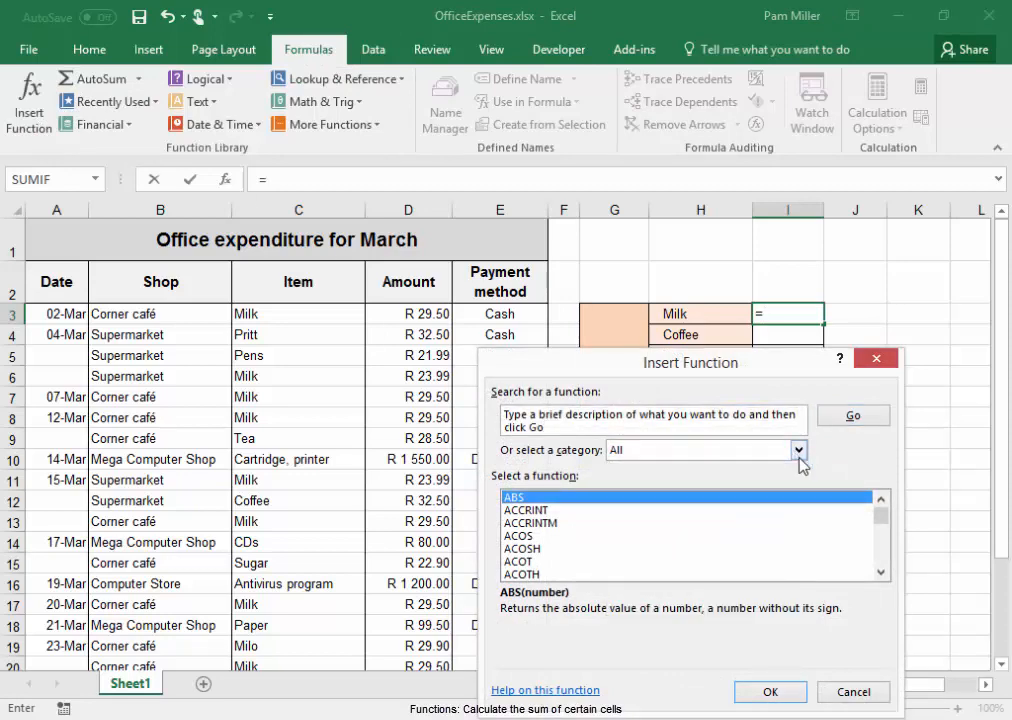
left_click_drag(883, 519, 885, 554)
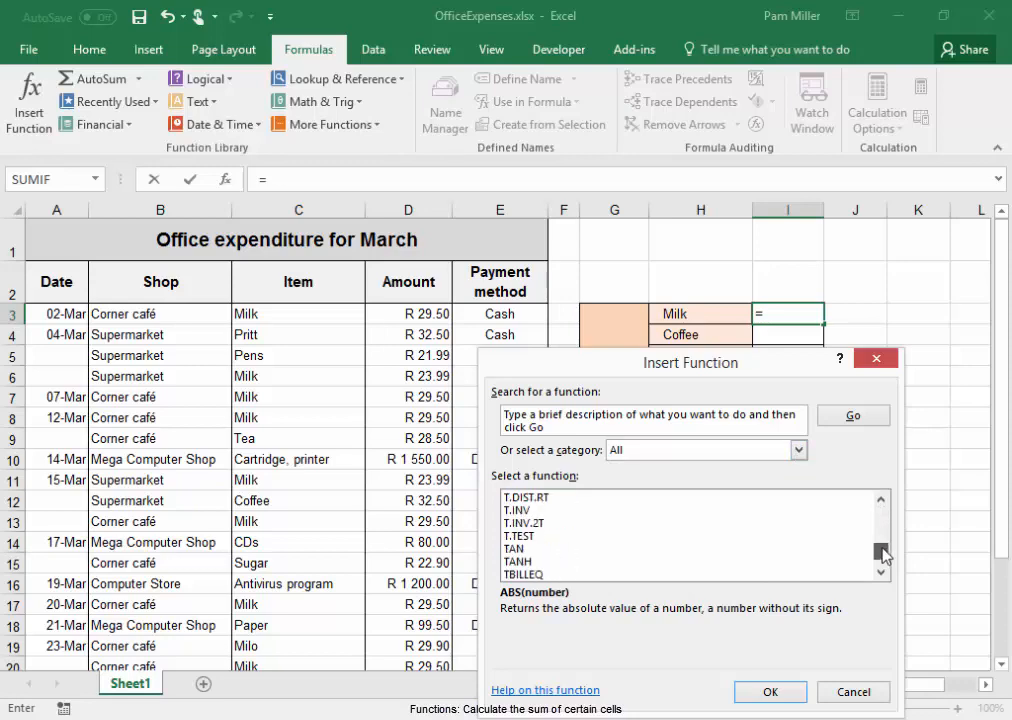
left_click(881, 503)
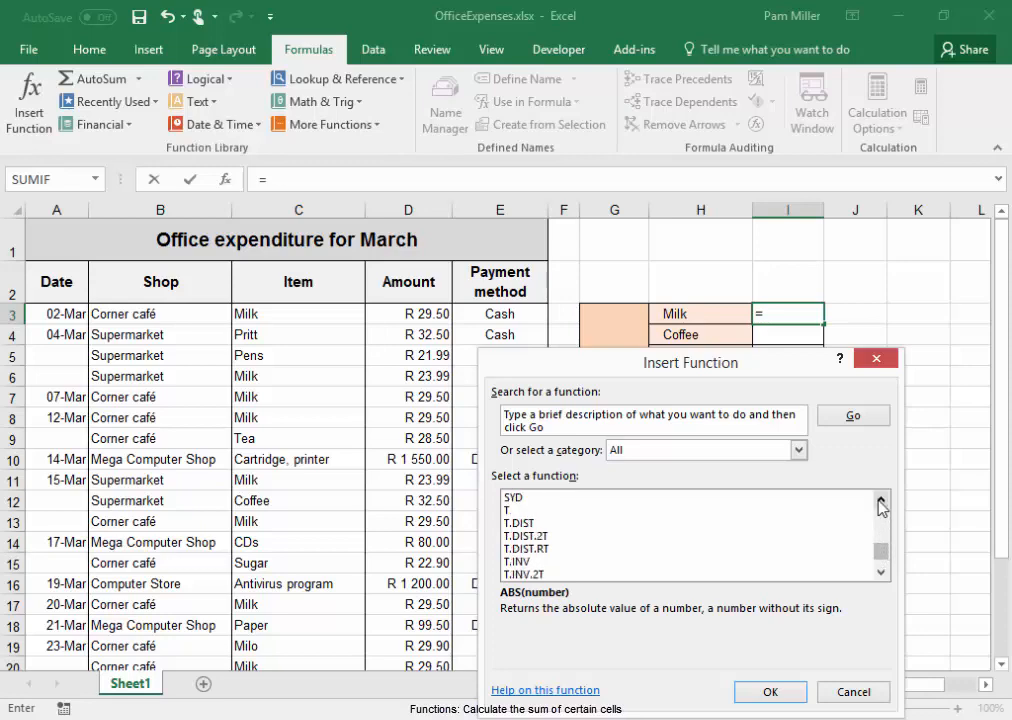
left_click(881, 499)
left_click(881, 499)
left_click(881, 499)
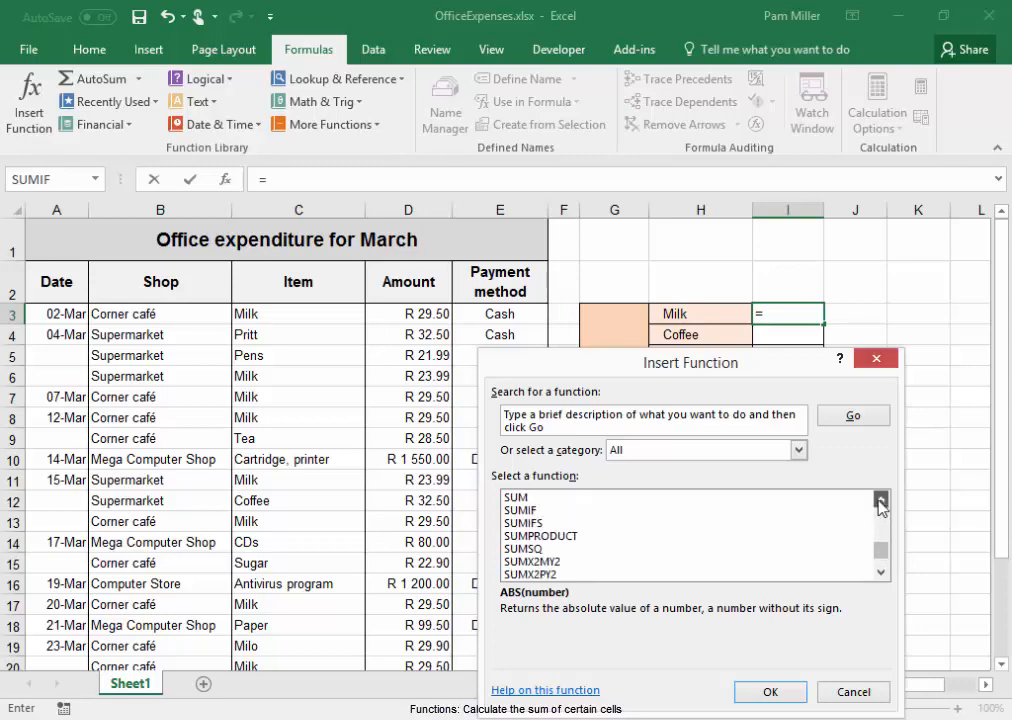
left_click(556, 511)
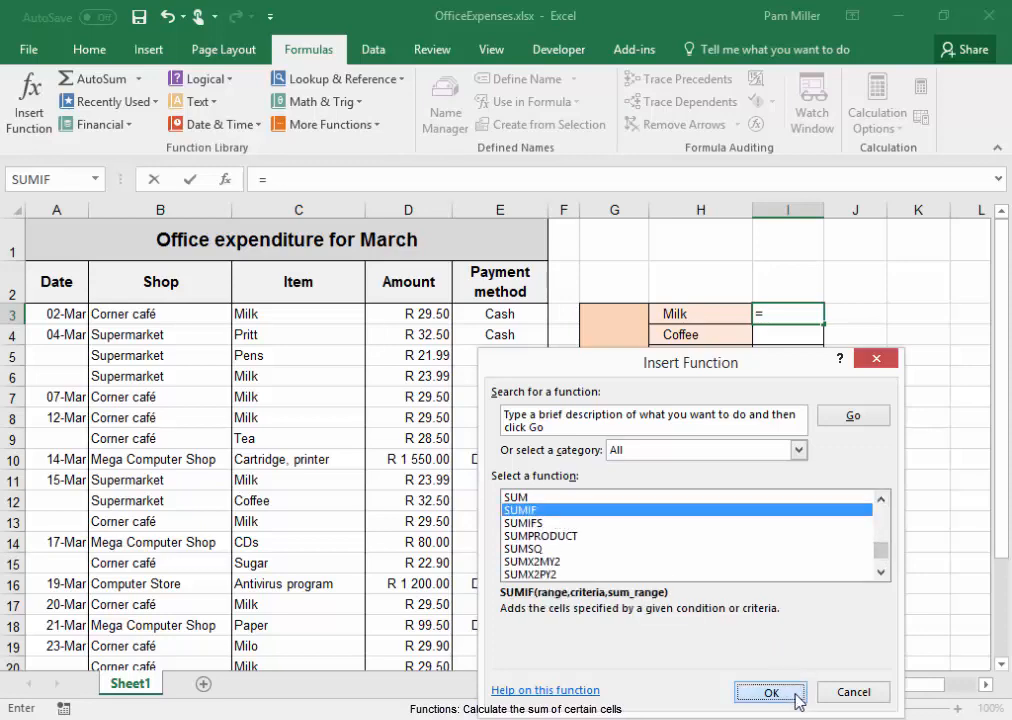
left_click(792, 695)
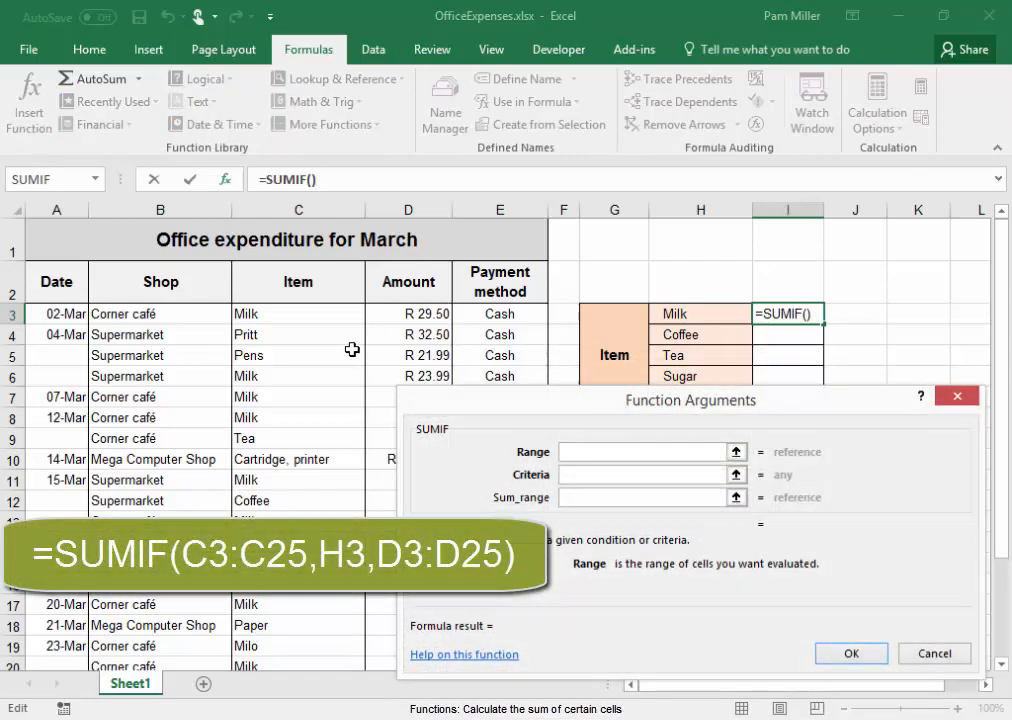
Step: Fill in the SUMIF arguments for the Milk total with range C3:C25, criteria H3 and sum range D3:D25, and confirm the formula
left_click_drag(305, 314, 317, 578)
left_click(672, 476)
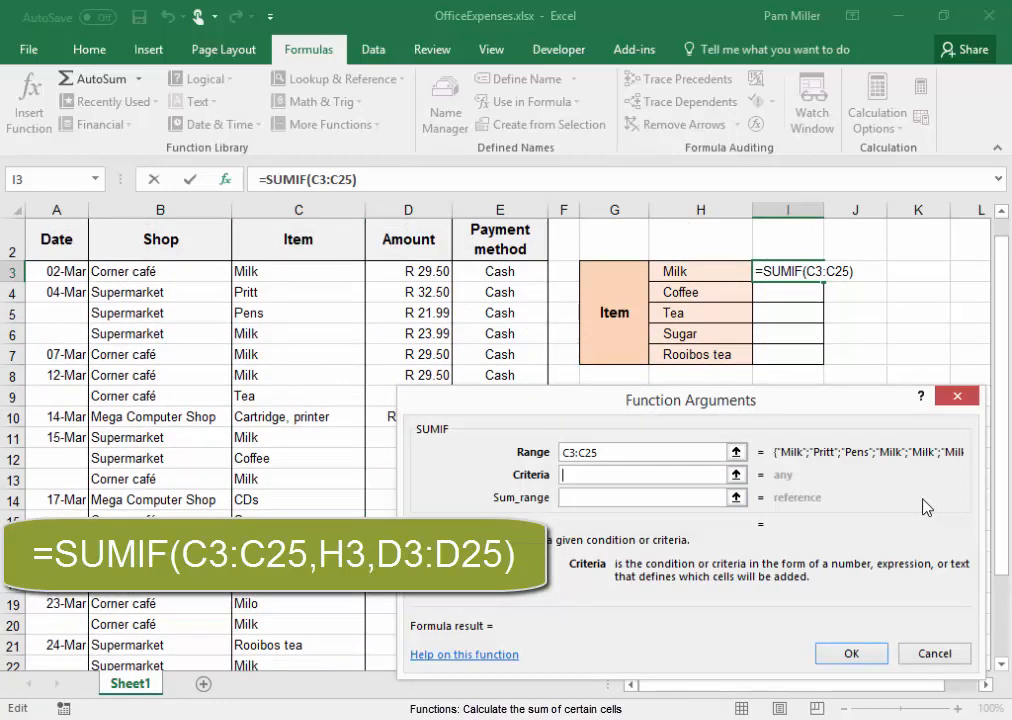
left_click(666, 273)
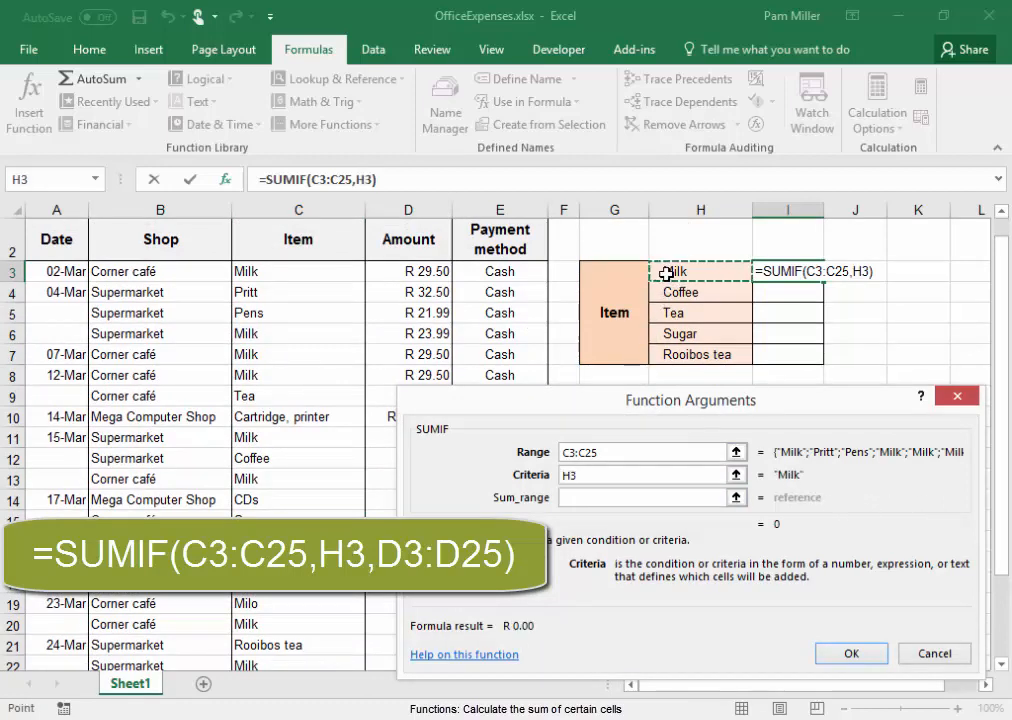
left_click(638, 498)
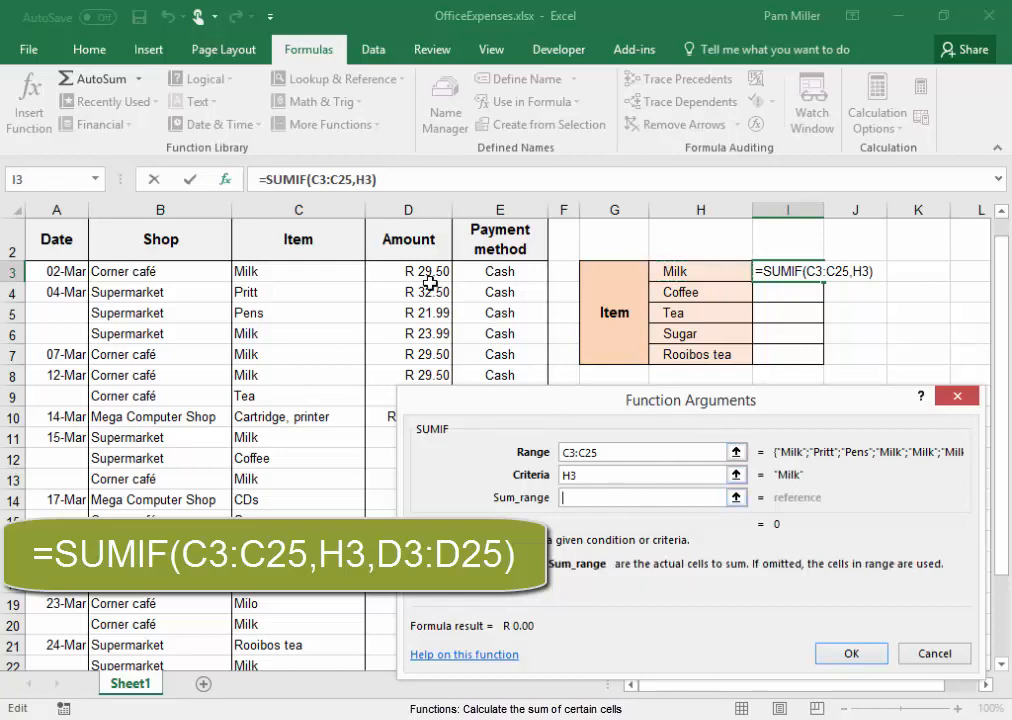
left_click_drag(409, 268, 425, 651)
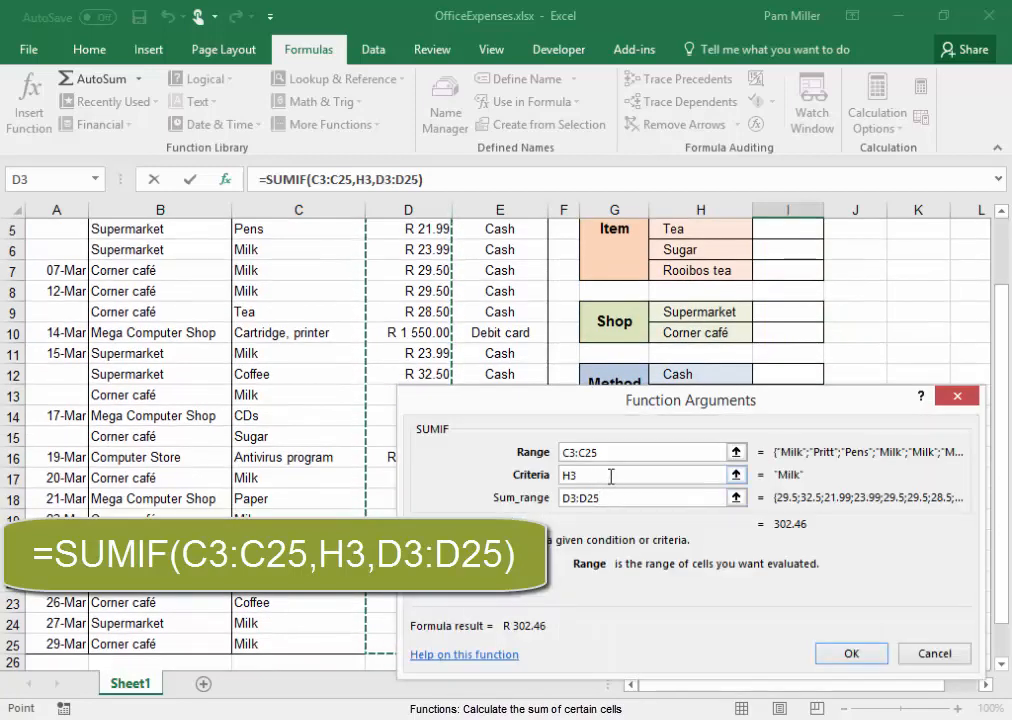
scroll(611, 476, "up", 1)
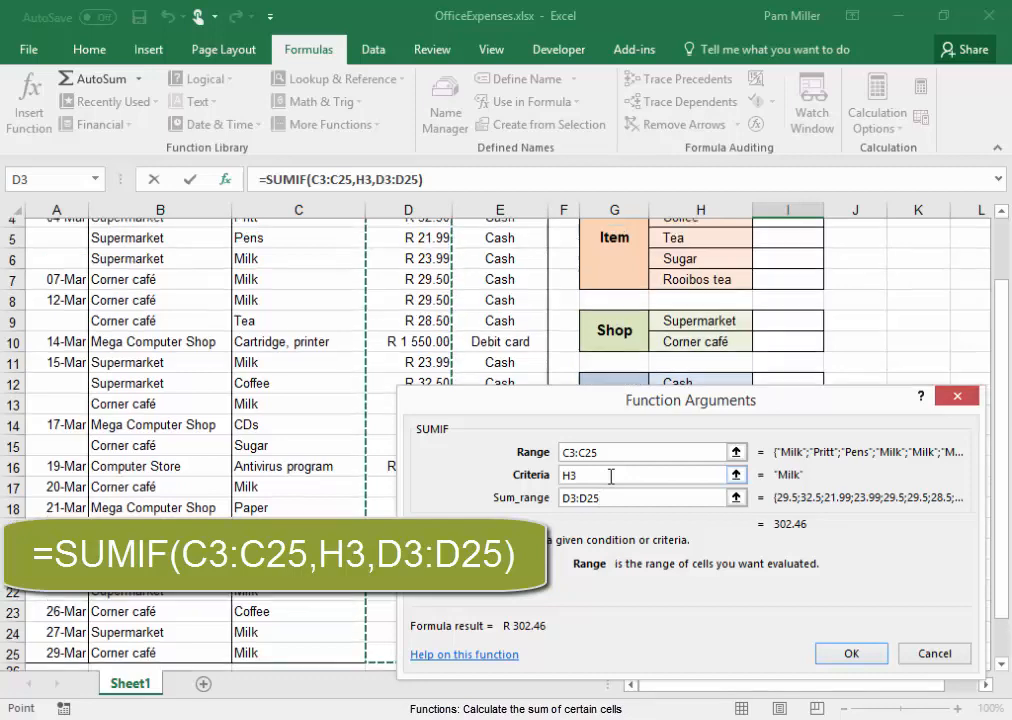
scroll(611, 476, "up", 1)
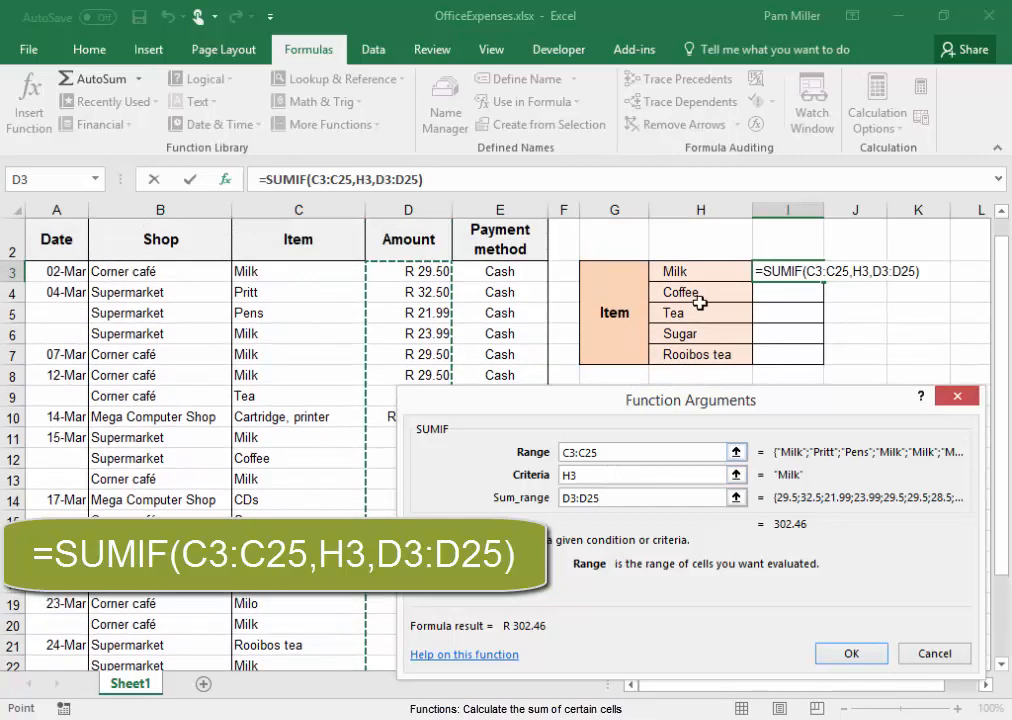
left_click(836, 654)
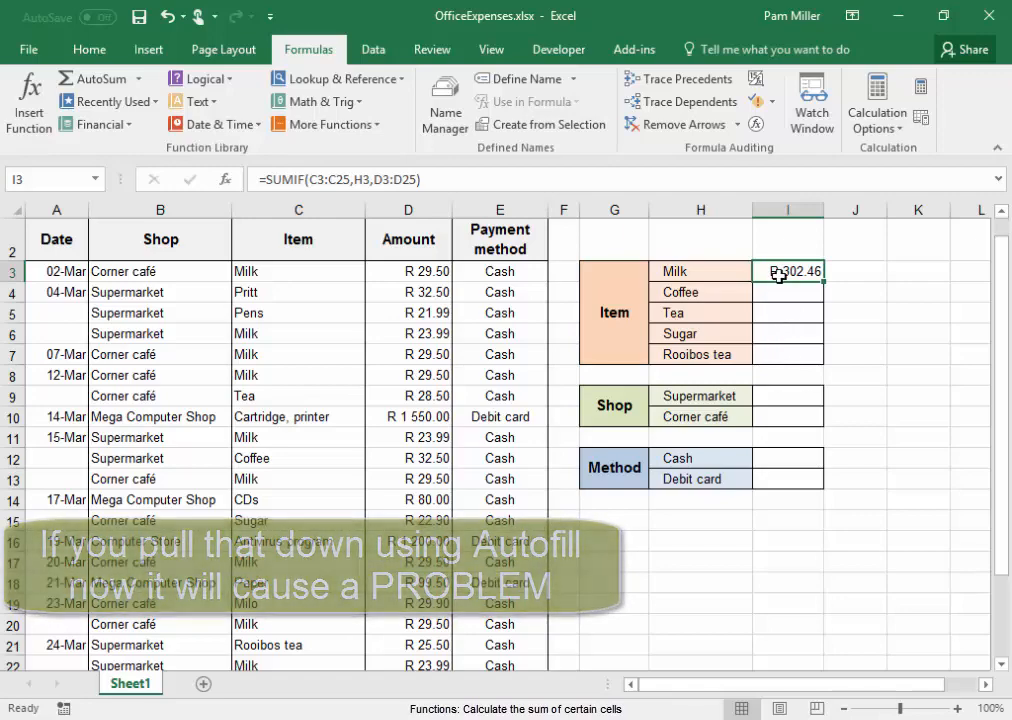
Step: Make the C3:C25 and D3:D25 ranges absolute in the Milk formula in I3, giving =SUMIF($C$3:$C$25,H3,$D$3:$D$25)
left_click(311, 179)
left_click_drag(311, 179, 350, 181)
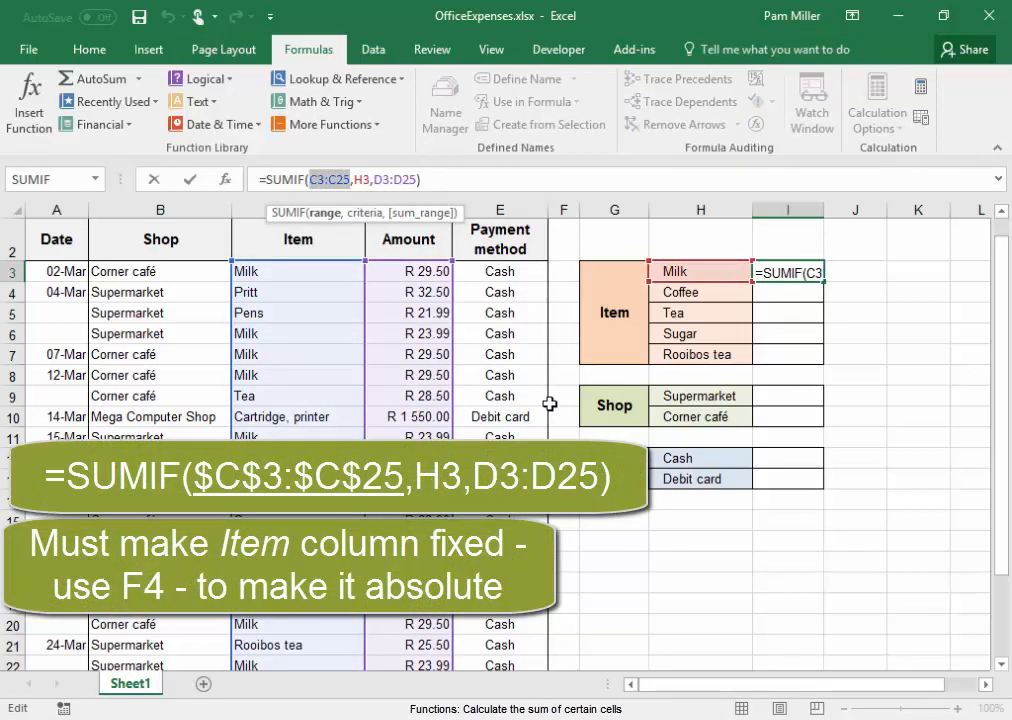
key("F4")
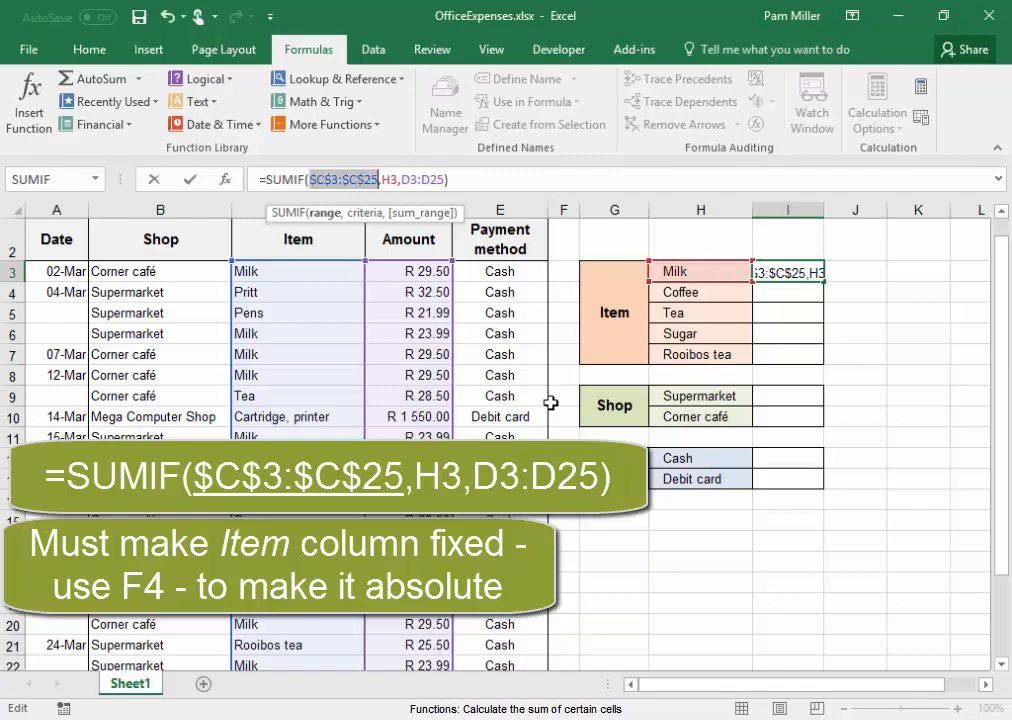
left_click(403, 178)
left_click_drag(402, 178, 440, 176)
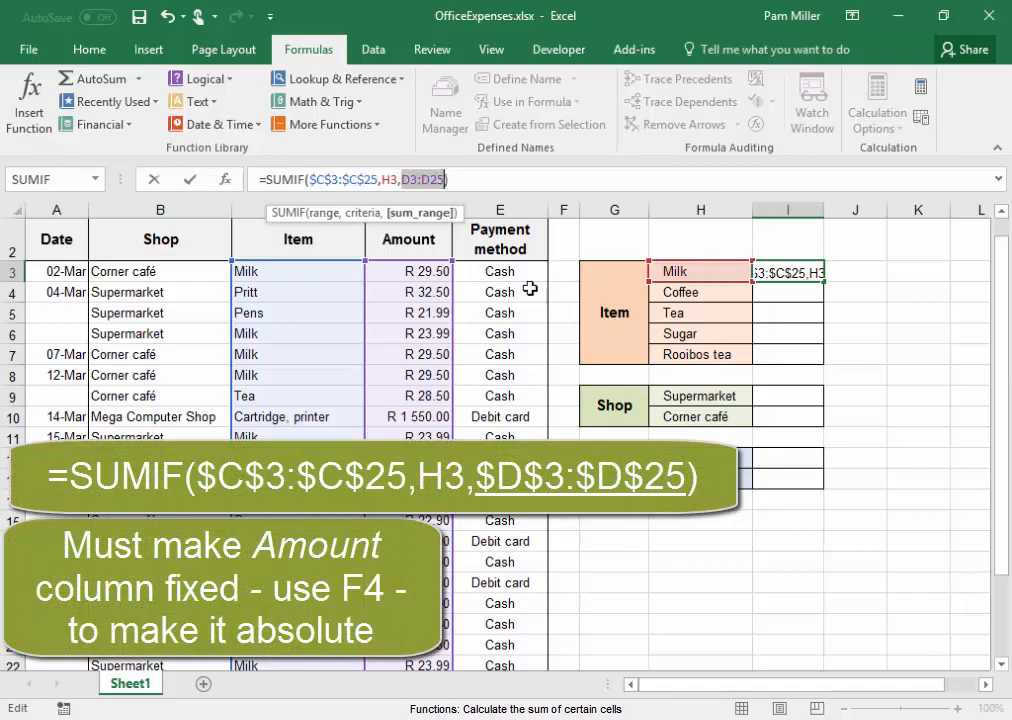
key("F4")
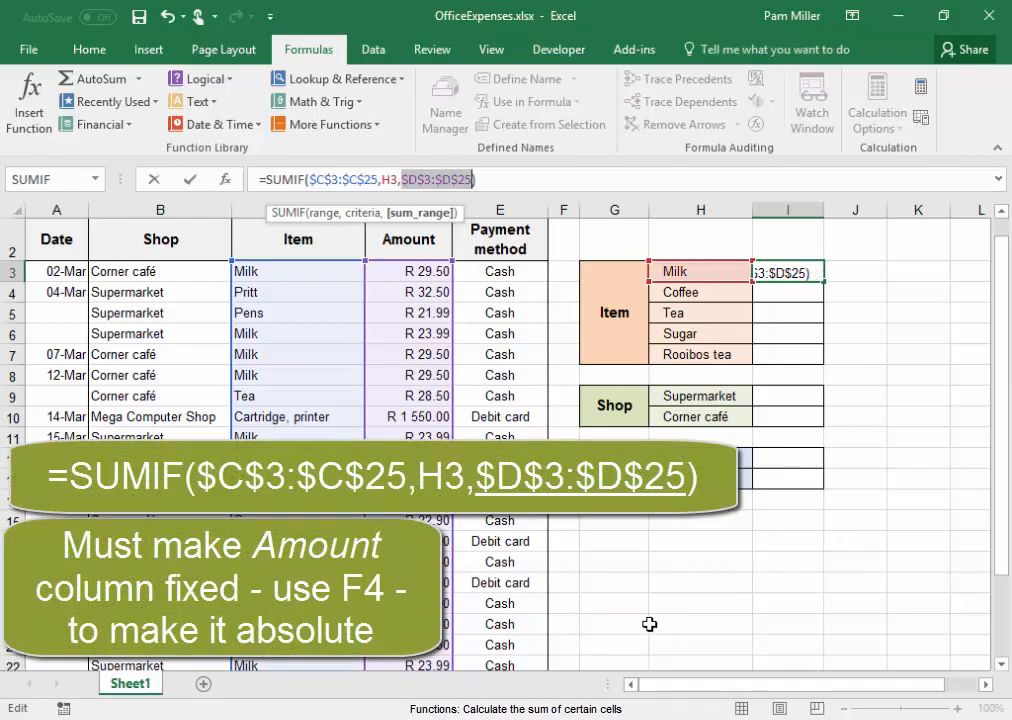
key("Return")
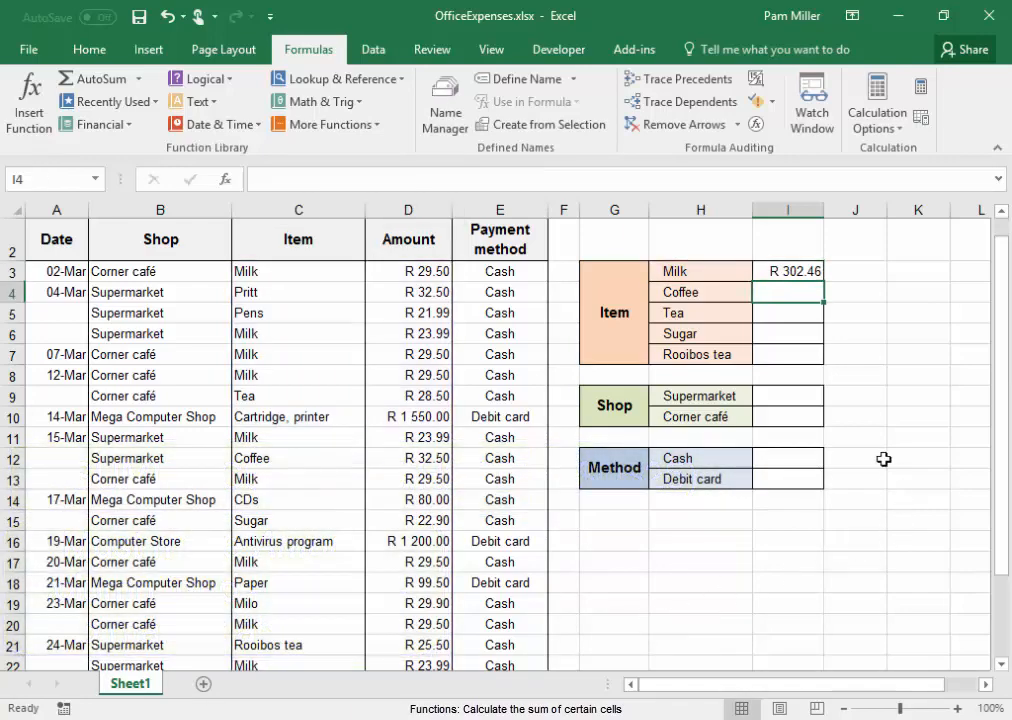
Step: Autofill the Milk formula from I3 down to I7 for the remaining items, and inspect the cell references in the Rooibos tea formula
left_click(791, 271)
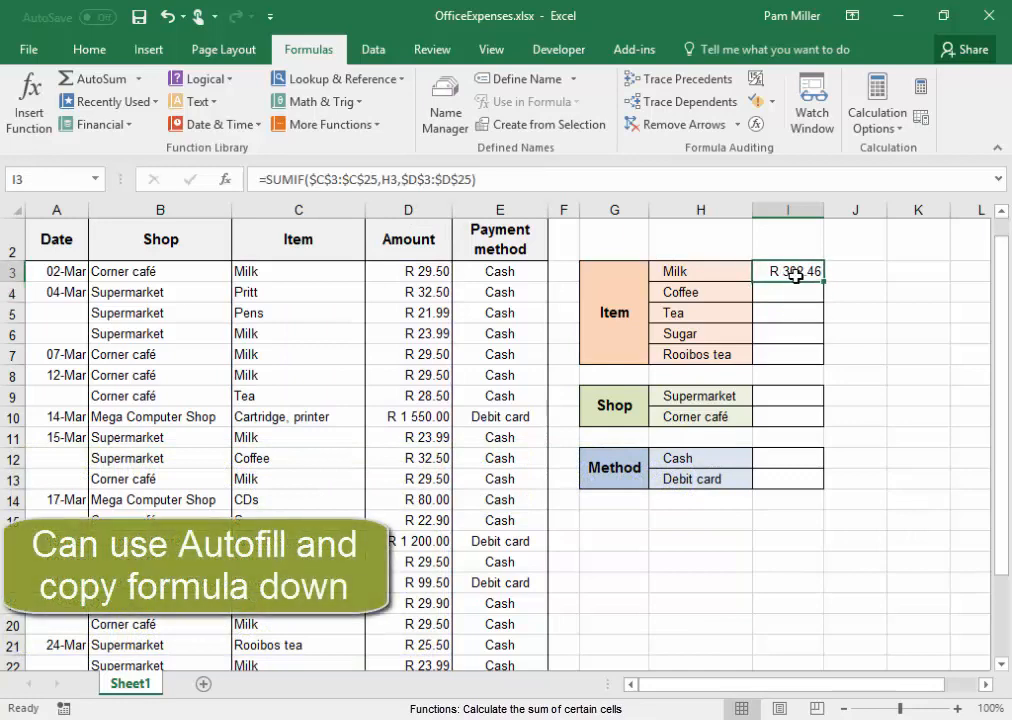
left_click_drag(826, 282, 829, 362)
left_click(889, 460)
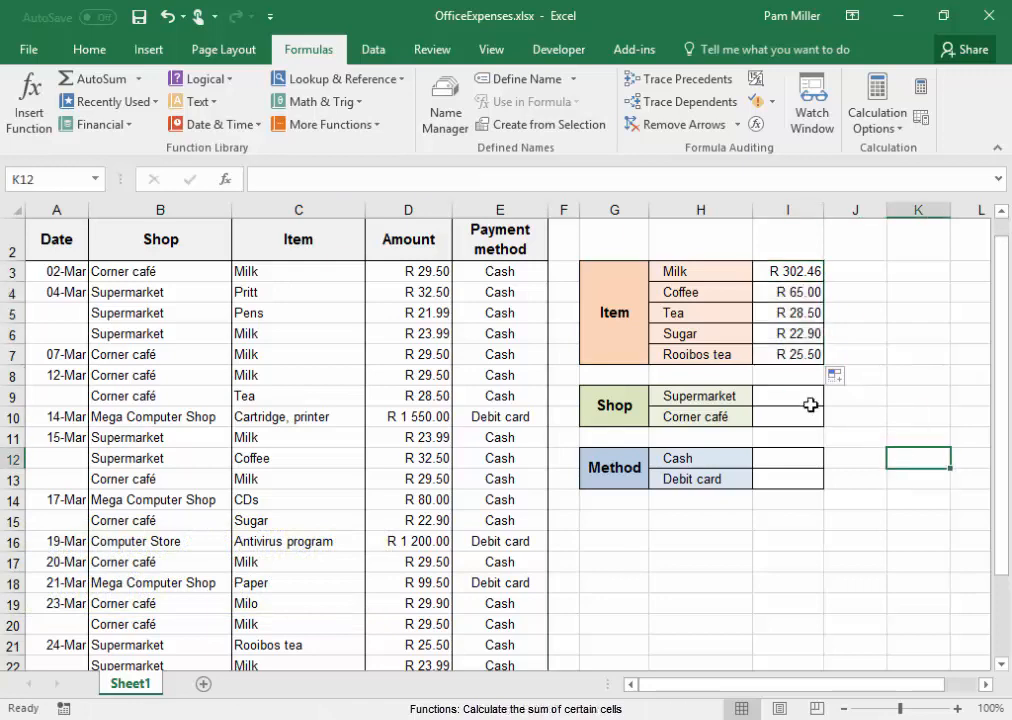
left_click(782, 356)
left_click(493, 180)
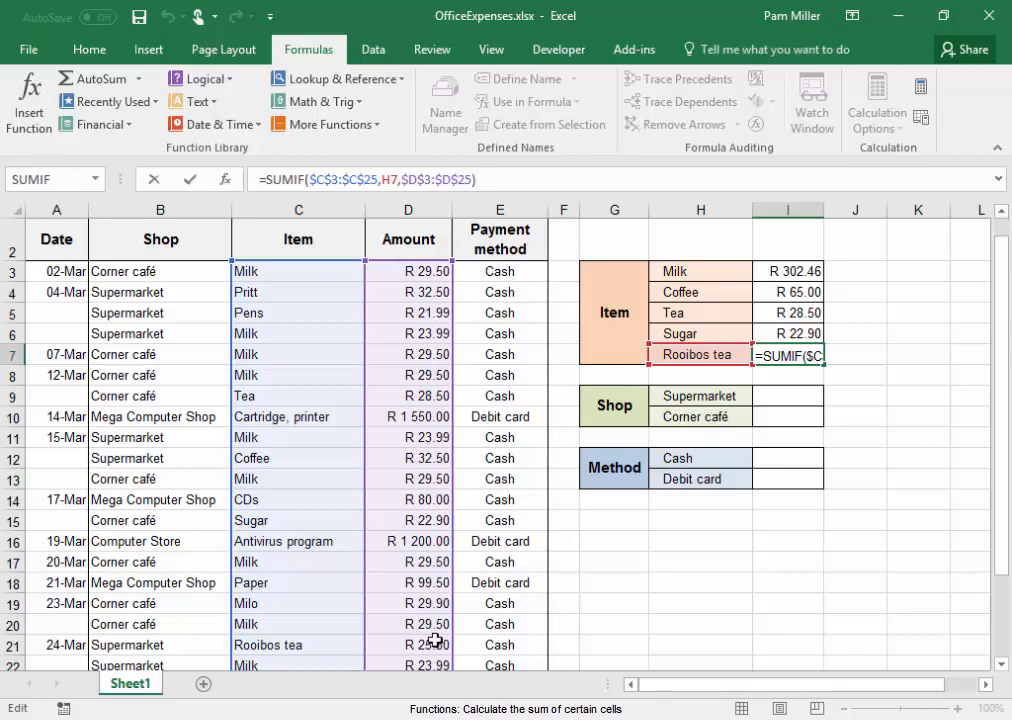
left_click(737, 629)
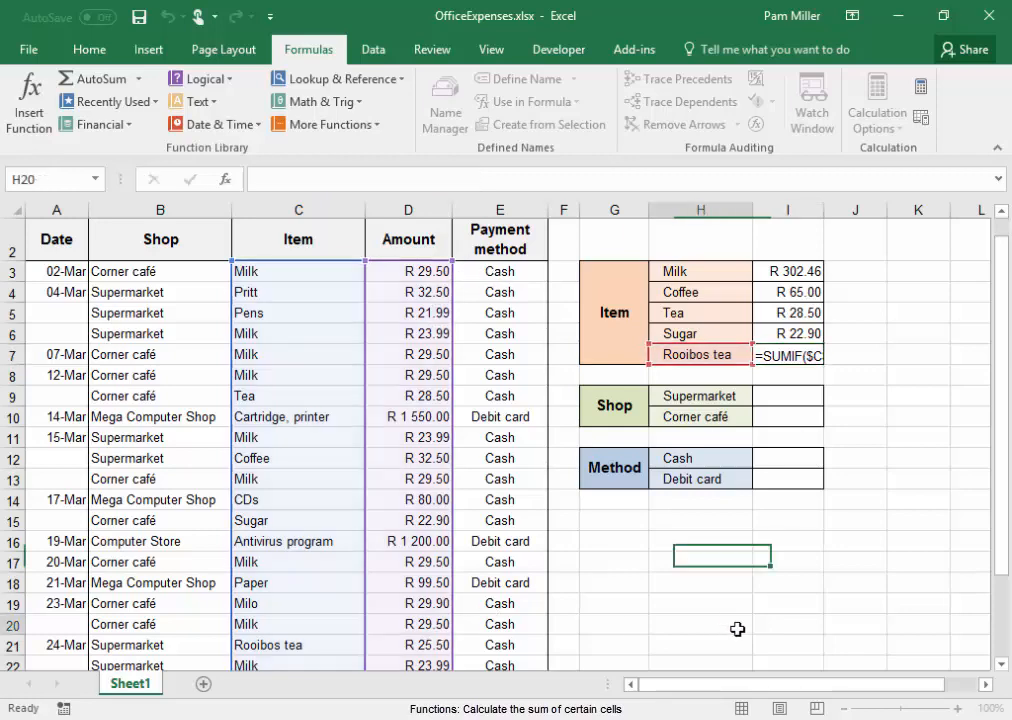
Step: Start a formula in cell I9 beside Supermarket and insert SUMIF from the Most Recently Used functions
left_click(765, 396)
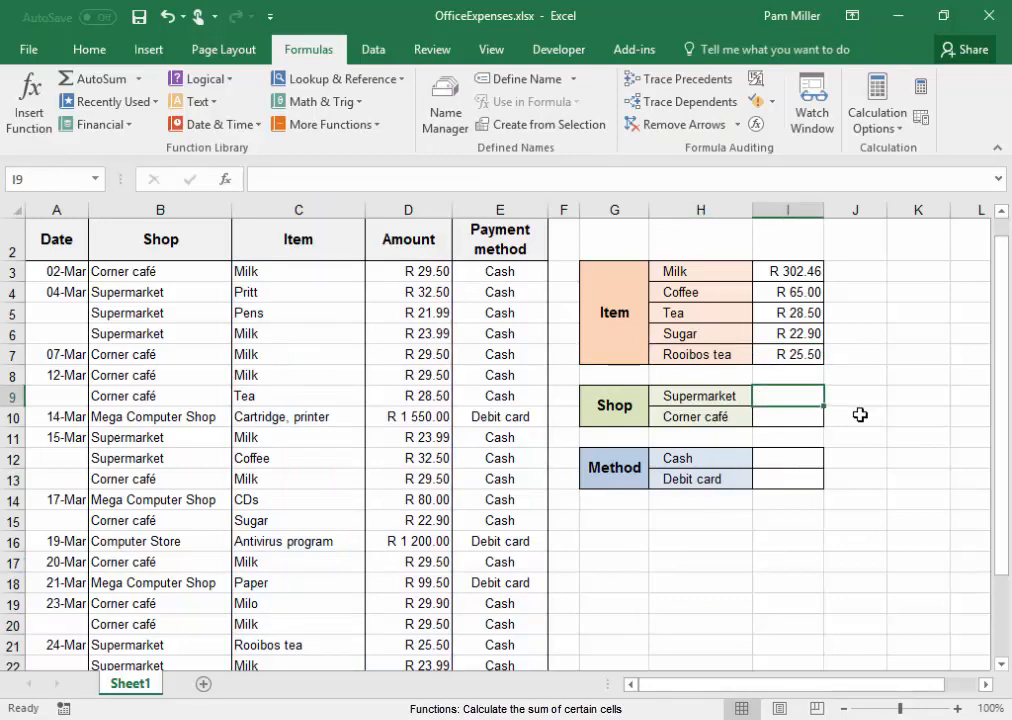
type("=")
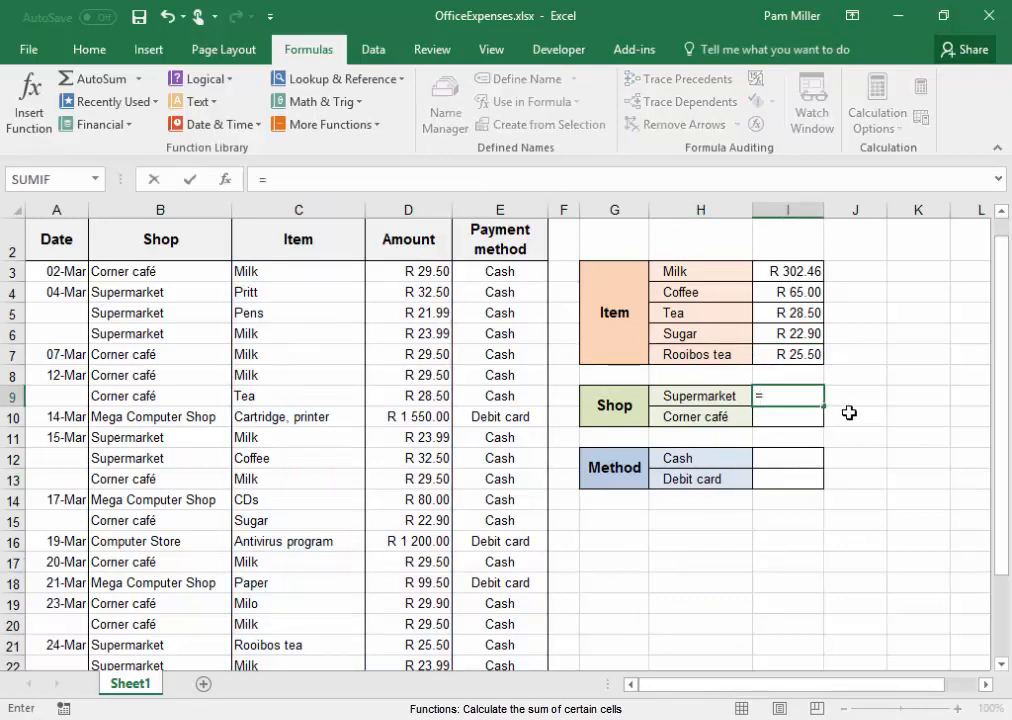
left_click(29, 98)
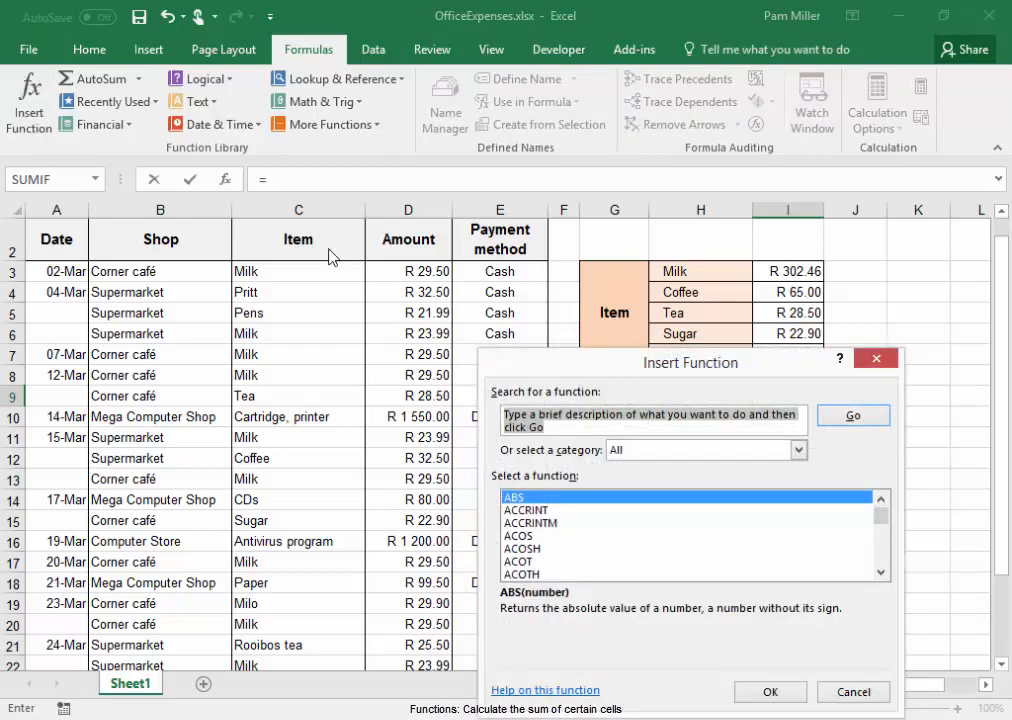
left_click(799, 452)
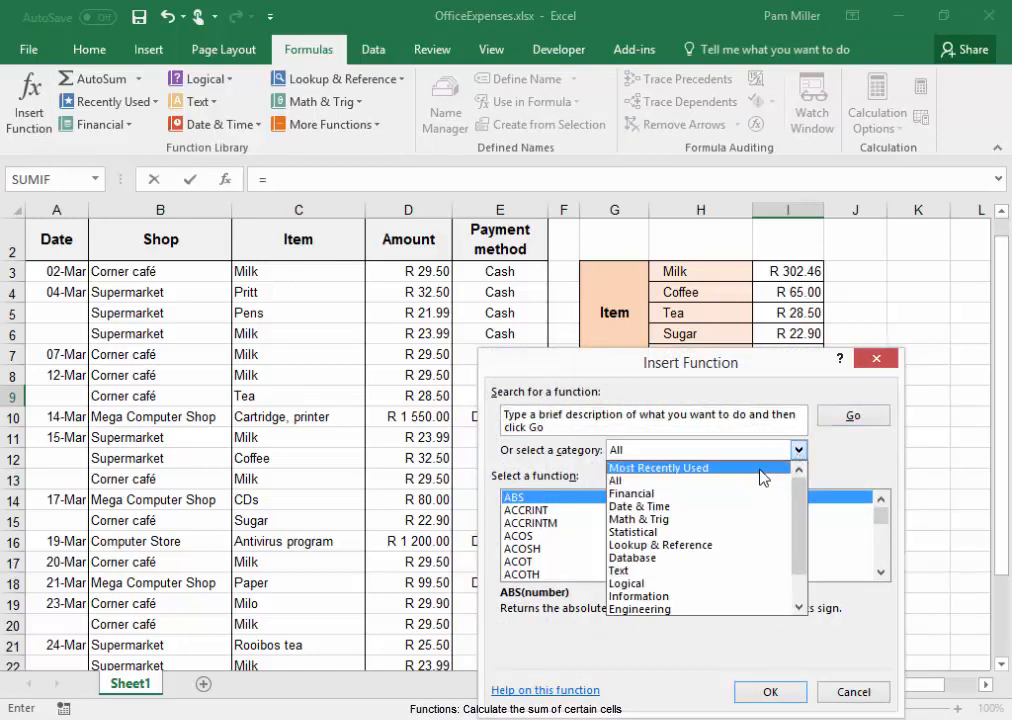
left_click(759, 470)
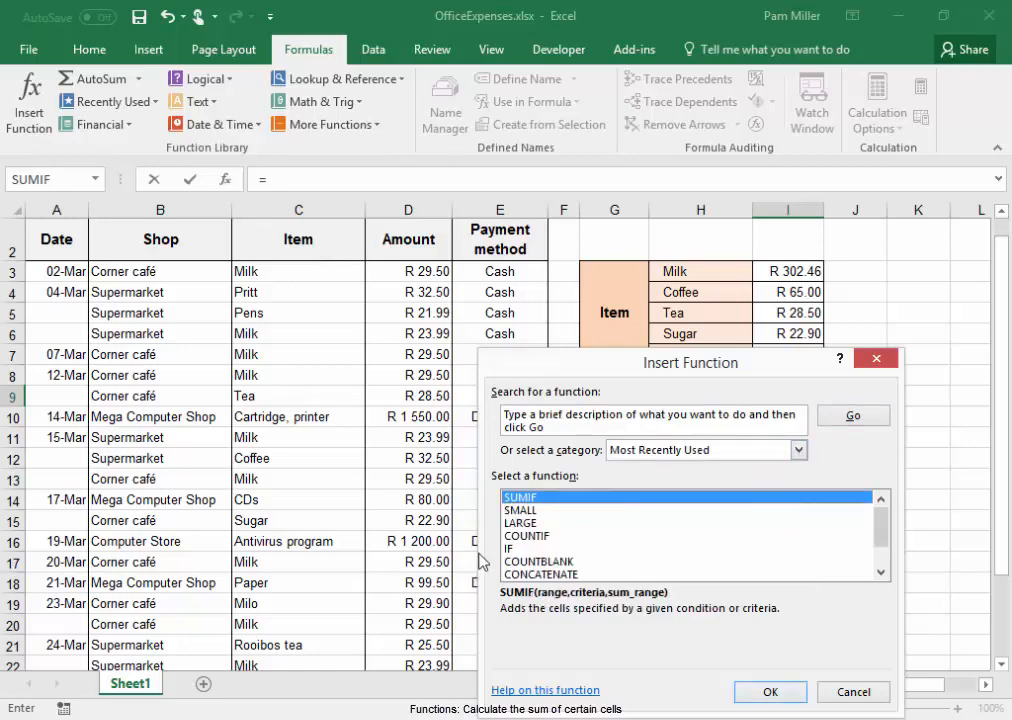
left_click(766, 692)
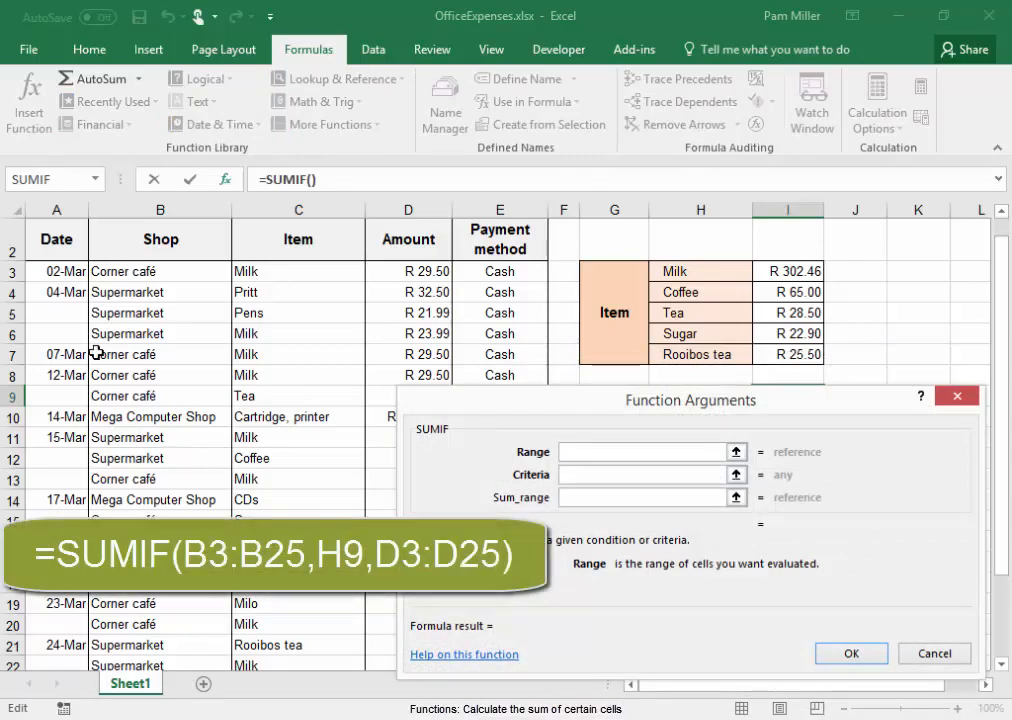
Step: Fill in the SUMIF arguments for the Supermarket total with range B3:B25, criteria H9 and sum range D3:D25
left_click_drag(115, 268, 138, 644)
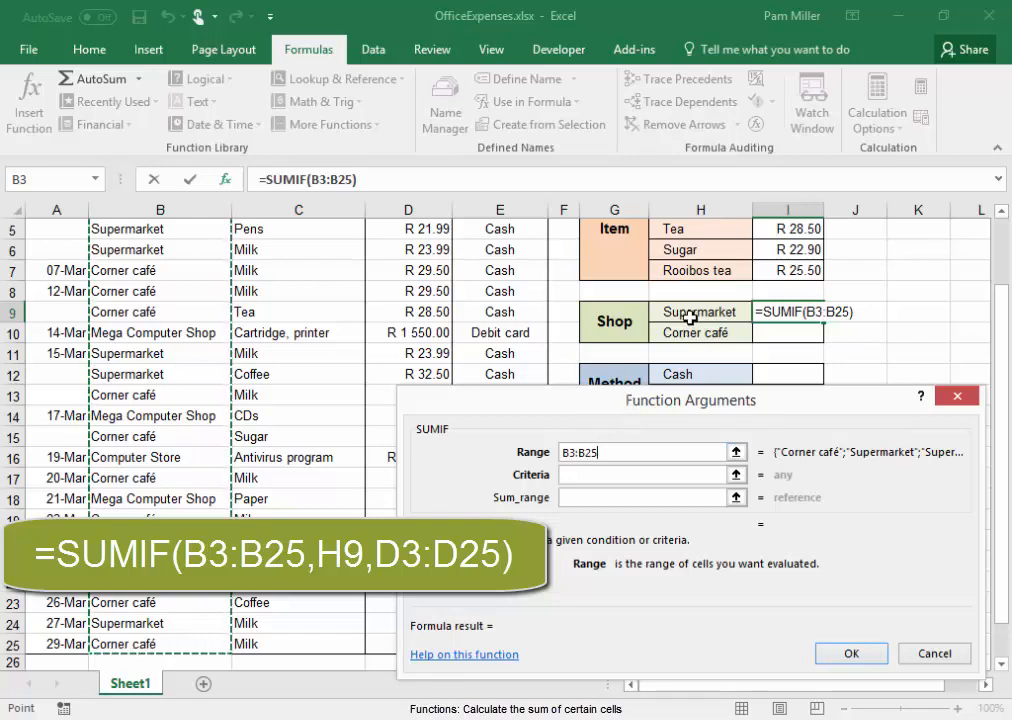
left_click(663, 476)
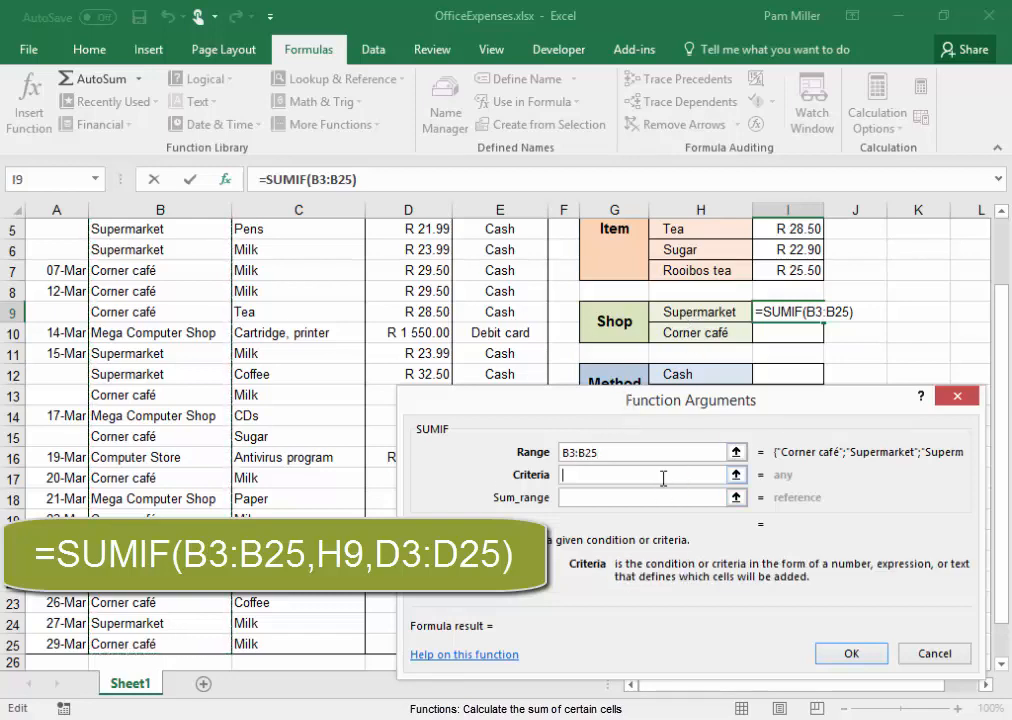
left_click(691, 314)
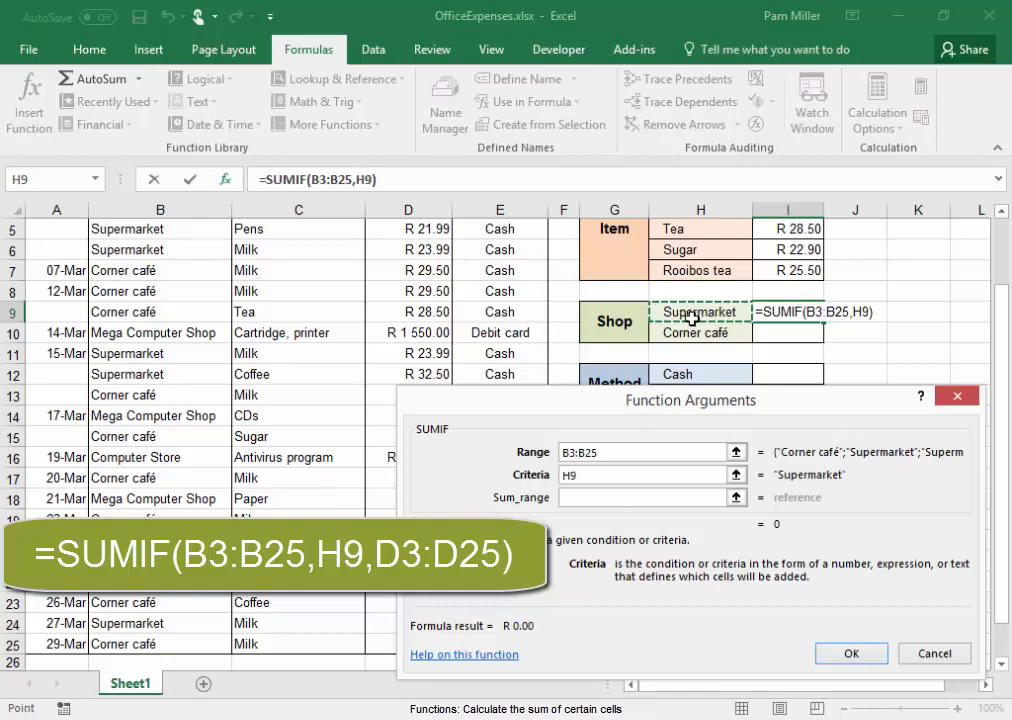
left_click(613, 498)
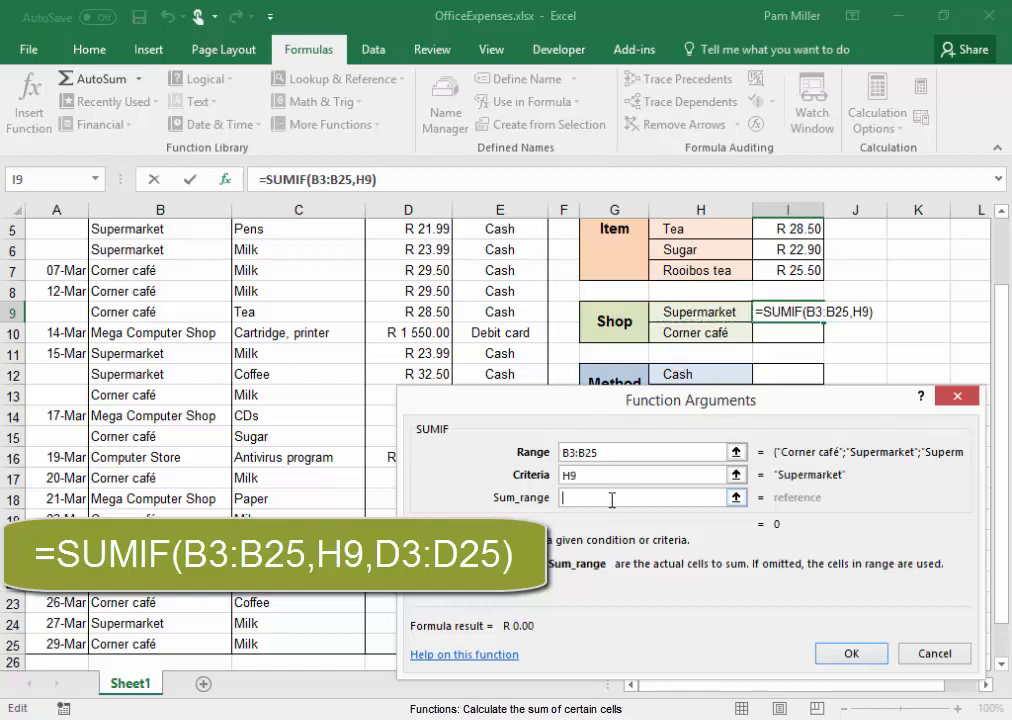
scroll(378, 407, "up", 2)
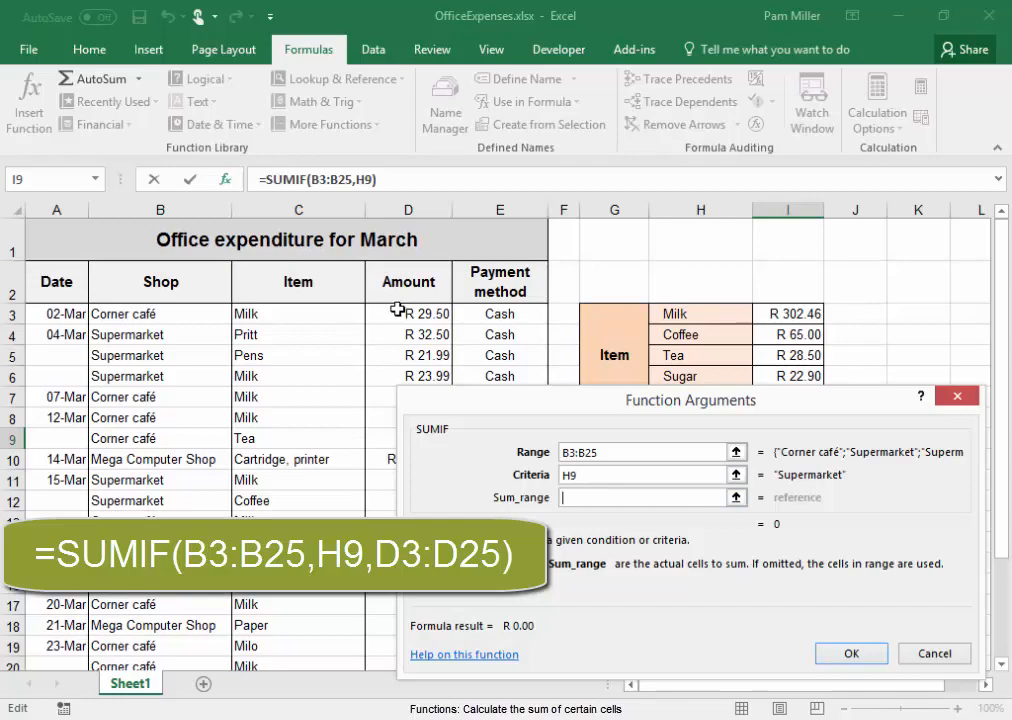
left_click_drag(398, 311, 390, 645)
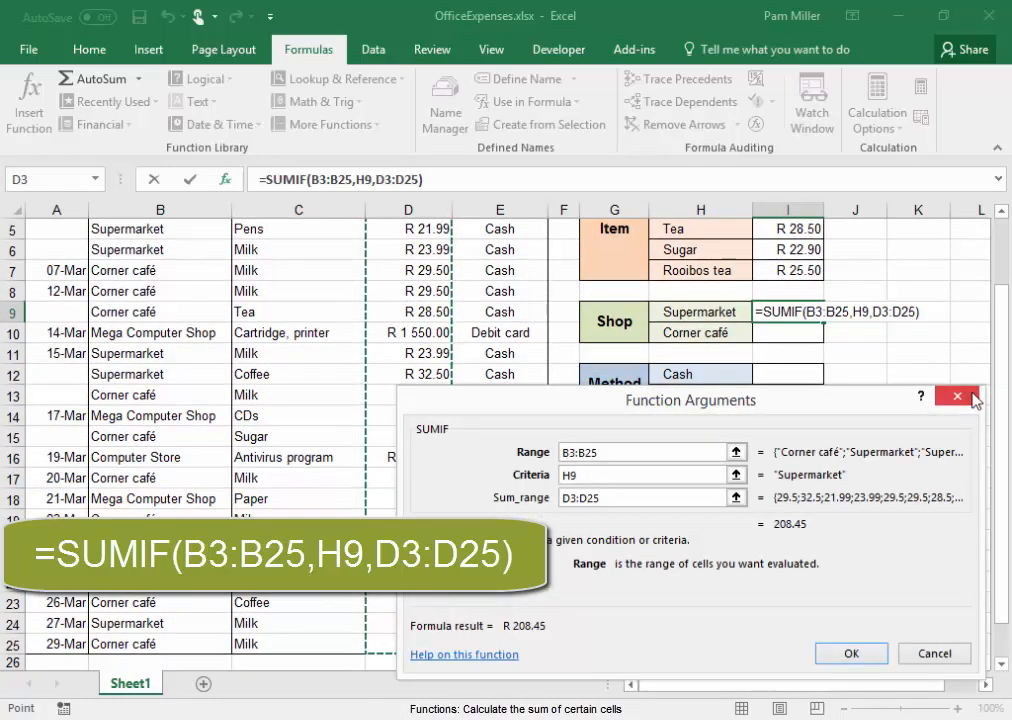
Step: Make the B3:B25 and D3:D25 ranges absolute in the Supermarket formula, confirm it, and autofill it from I9 down to I10 for Corner café
left_click(541, 458)
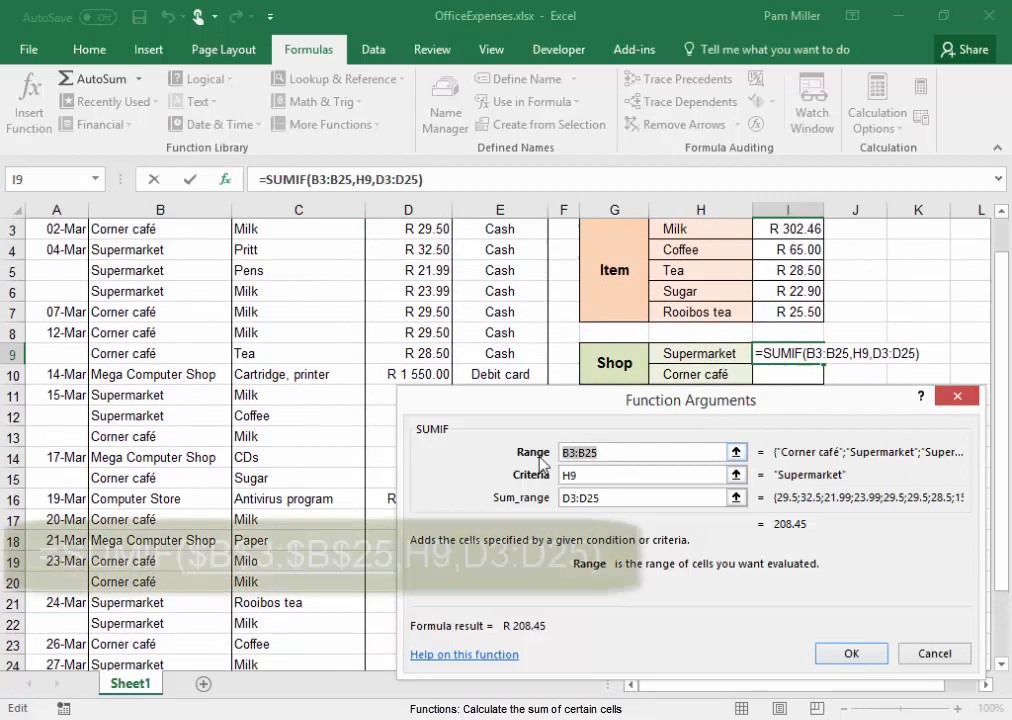
key("F4")
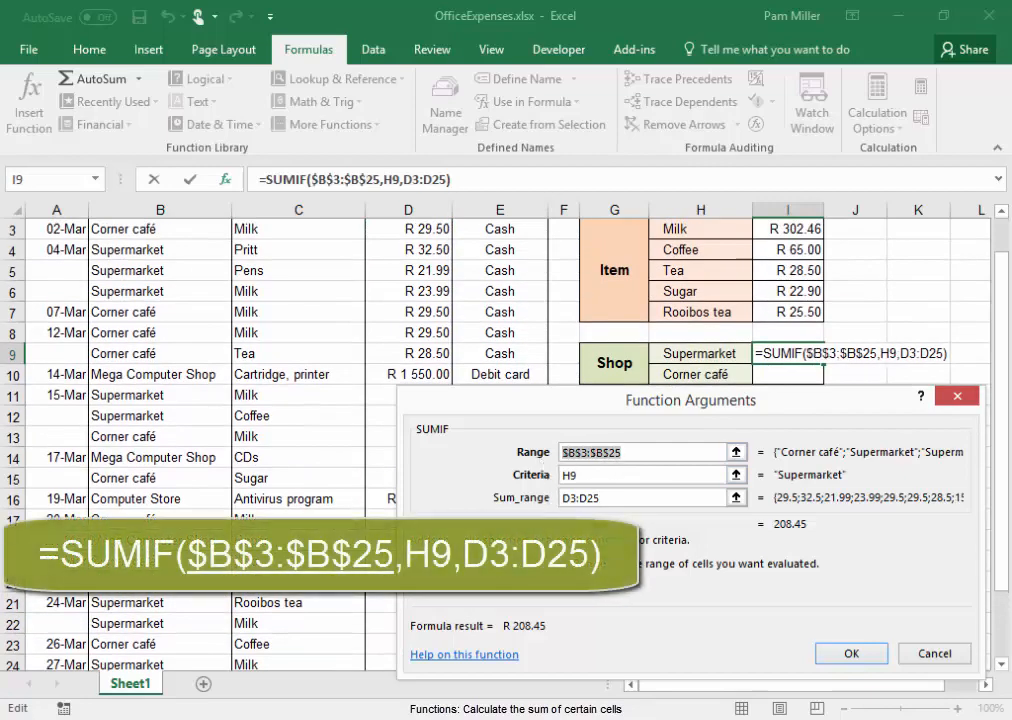
key("Tab")
key("Tab")
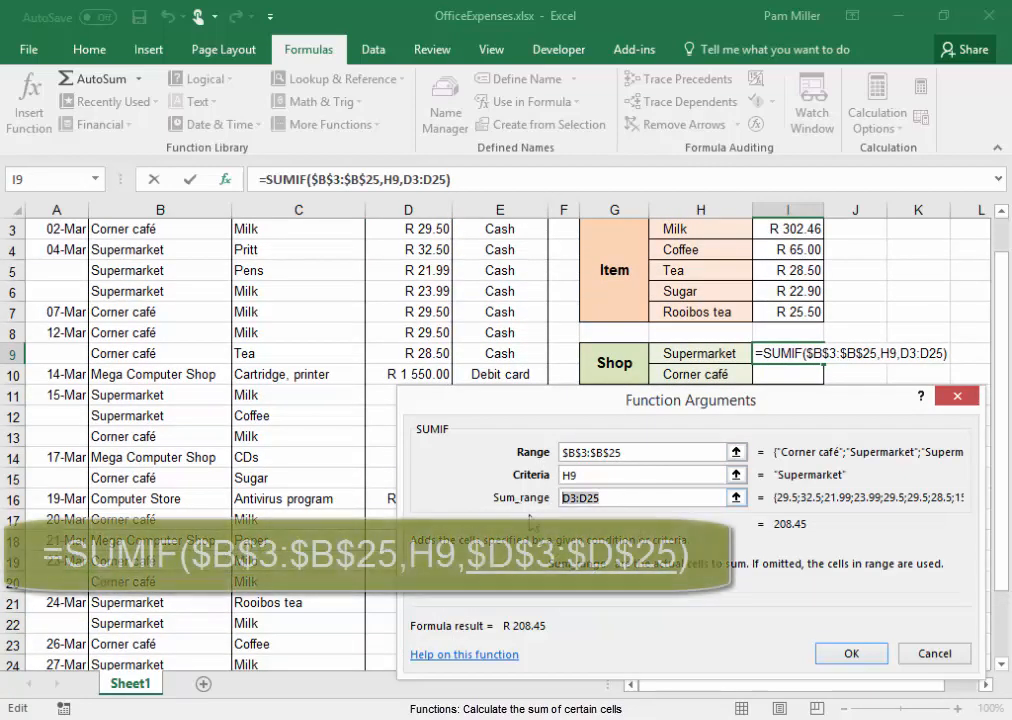
key("F4")
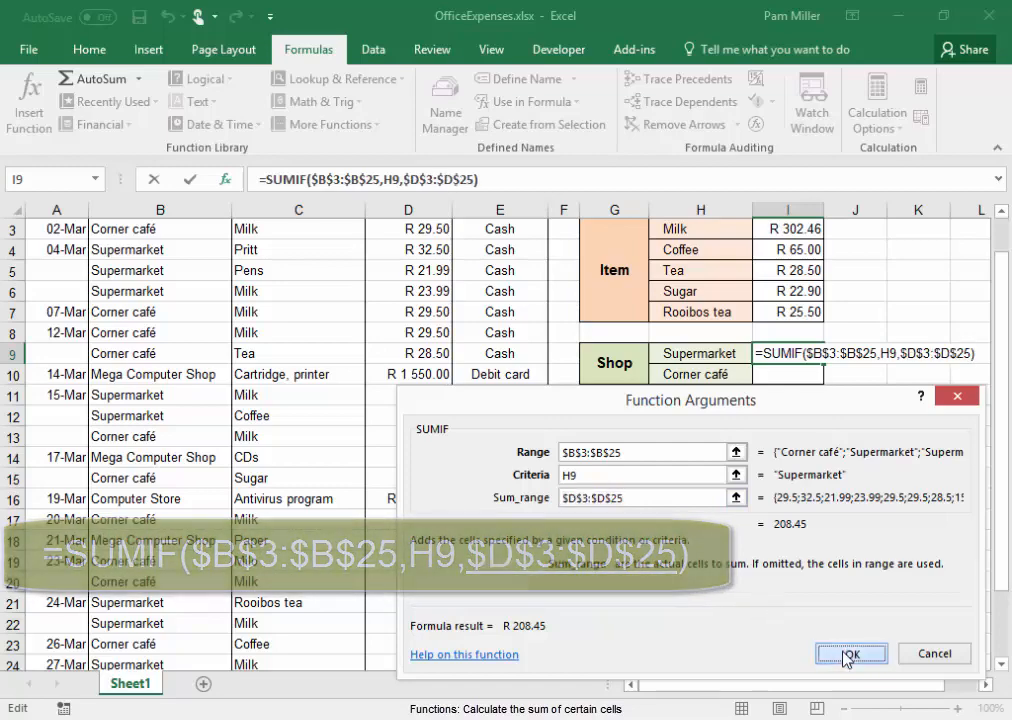
left_click(850, 653)
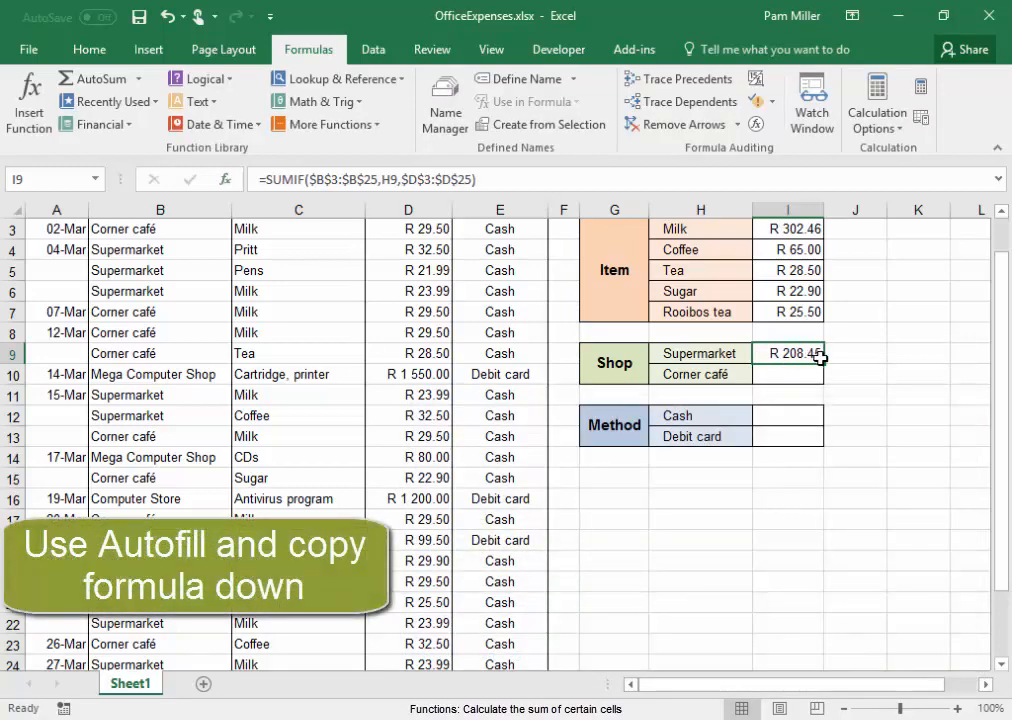
left_click_drag(822, 362, 827, 381)
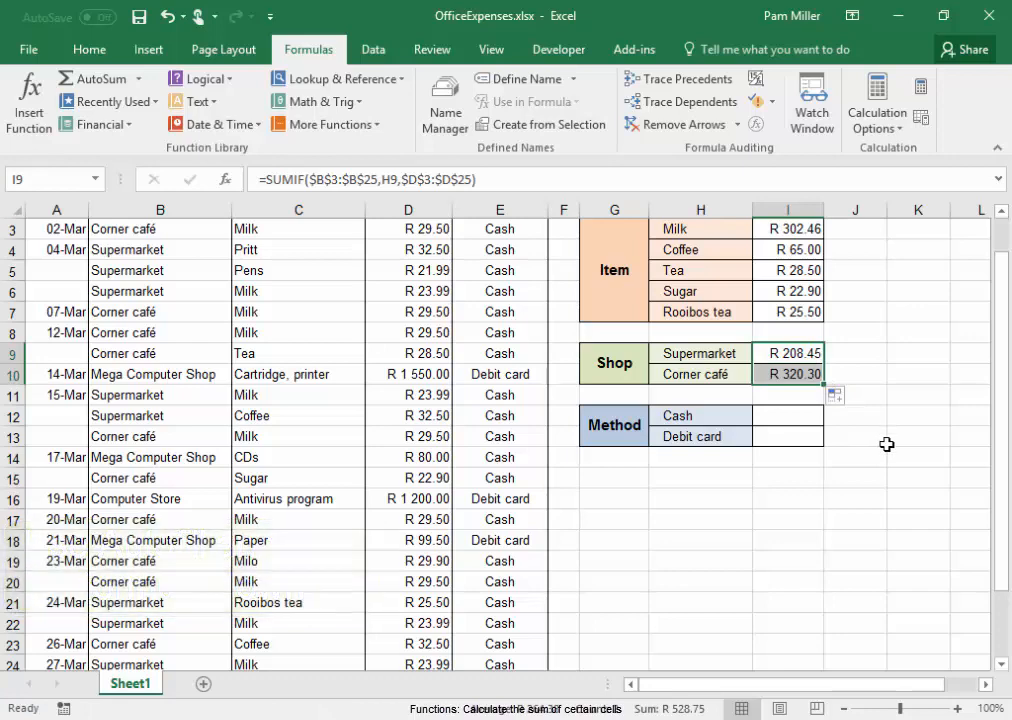
left_click(887, 444)
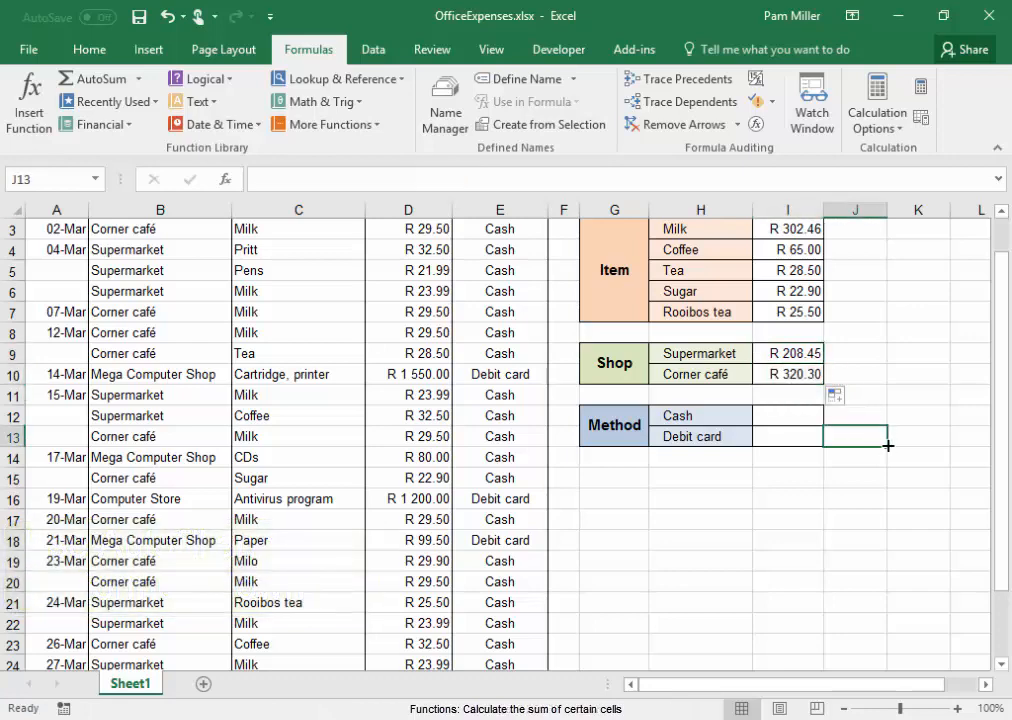
Step: Start a formula in cell I12 beside Cash and insert the SUMIF function from the Most Recently Used category
left_click(785, 415)
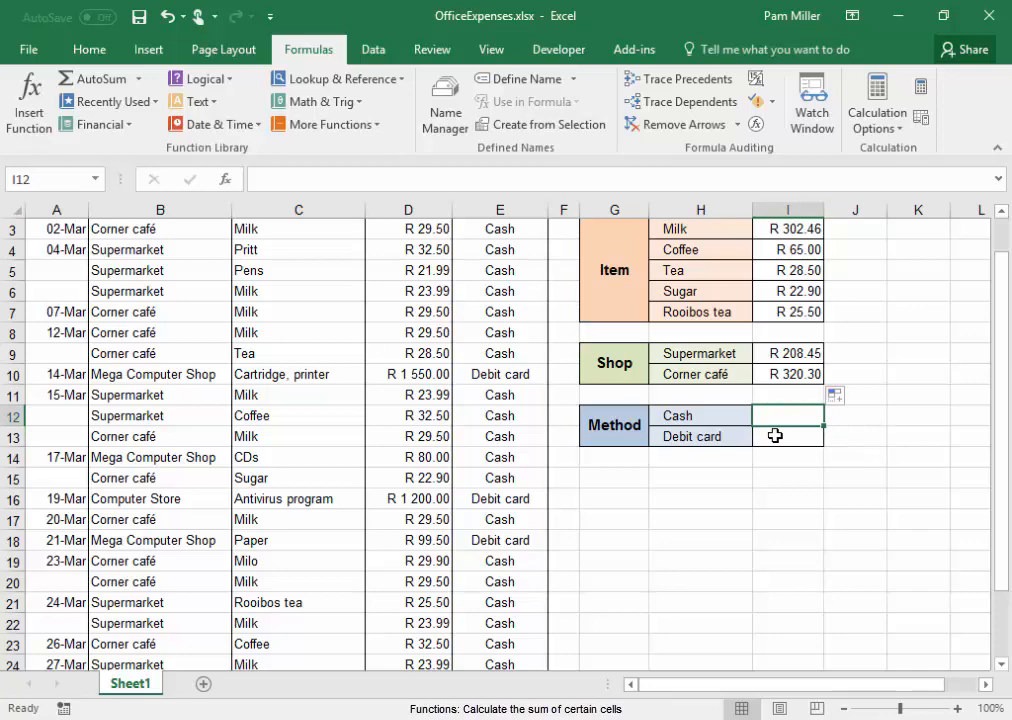
type("=")
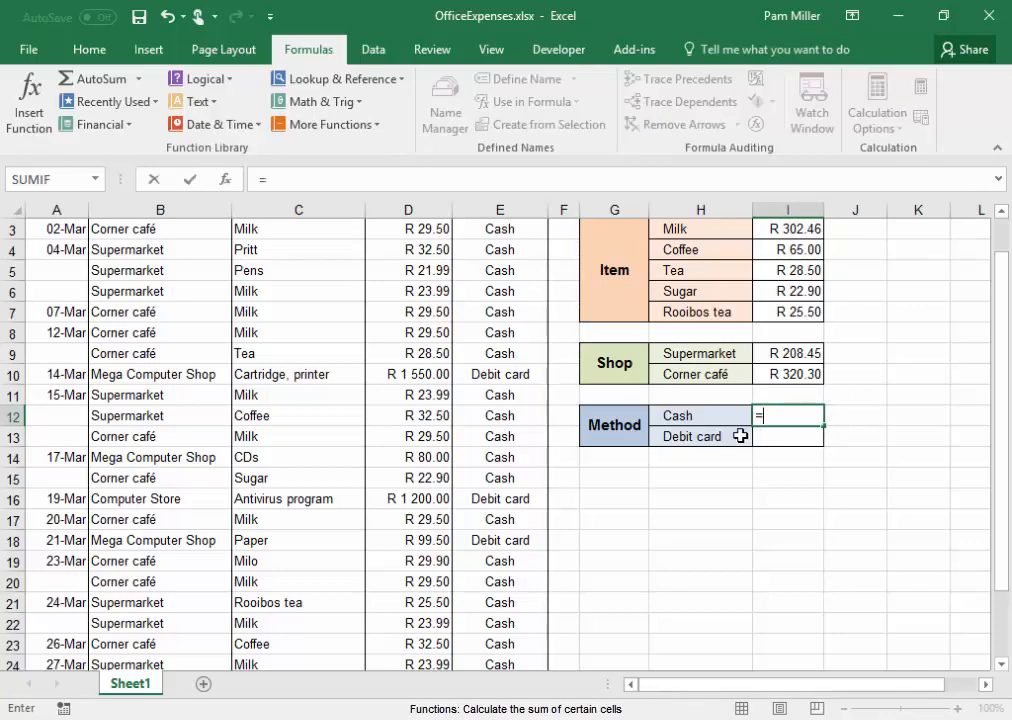
left_click(20, 122)
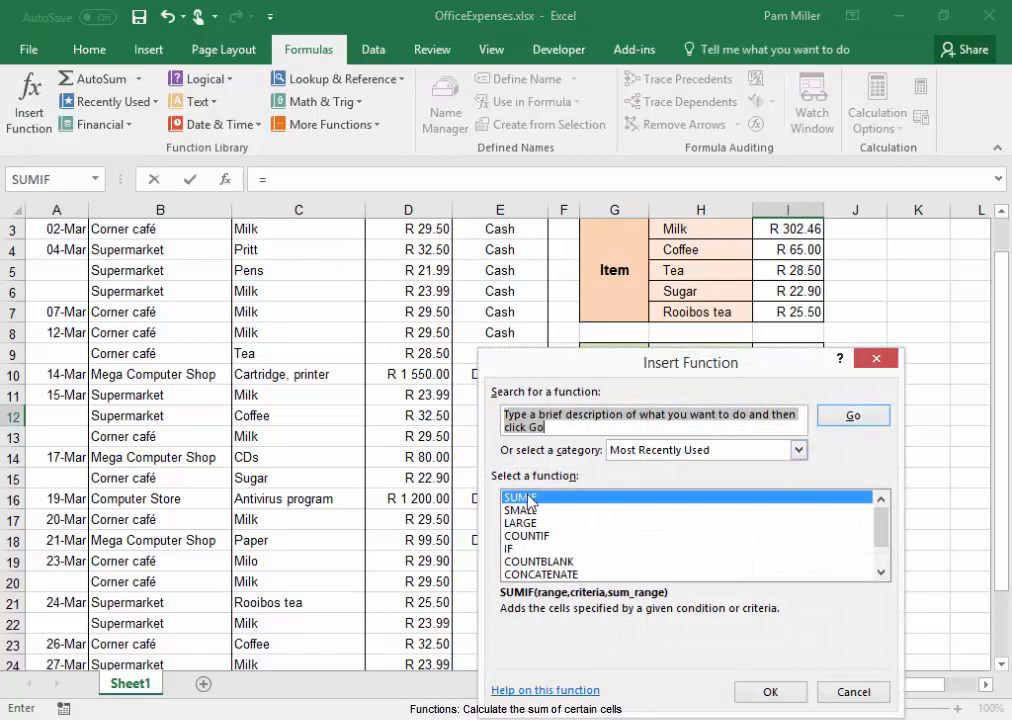
left_click(771, 694)
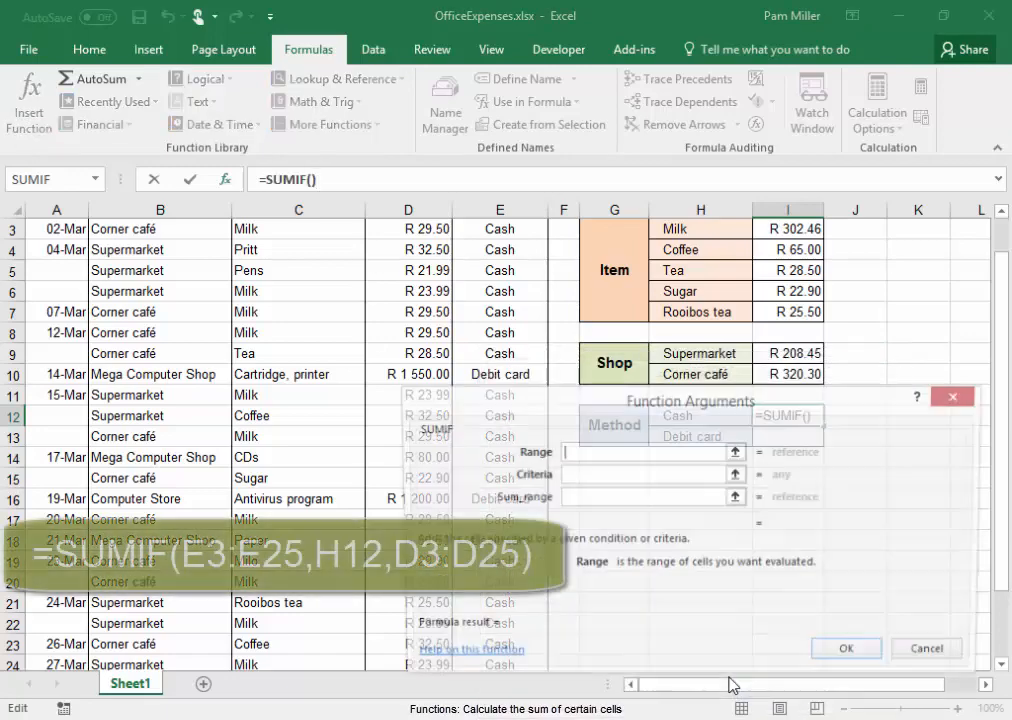
Step: Fill in the SUMIF arguments for the Cash total with range E3:E25, criteria H12 and sum range D3:D25
scroll(994, 354, "up", 1)
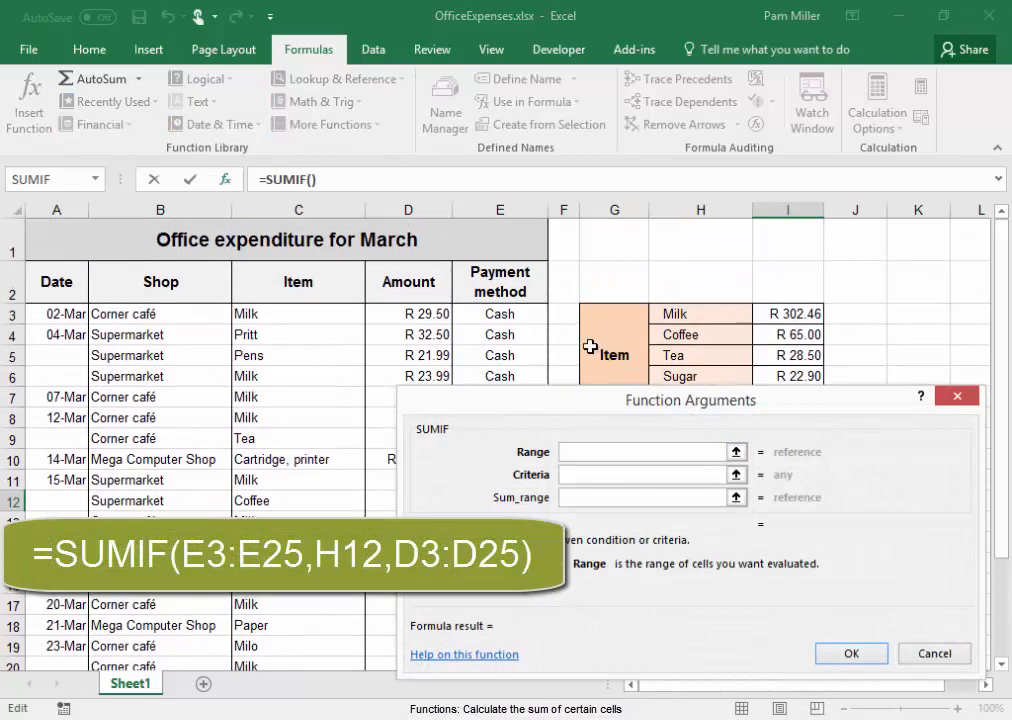
left_click(520, 316)
left_click_drag(520, 316, 495, 646)
left_click_drag(678, 415, 700, 463)
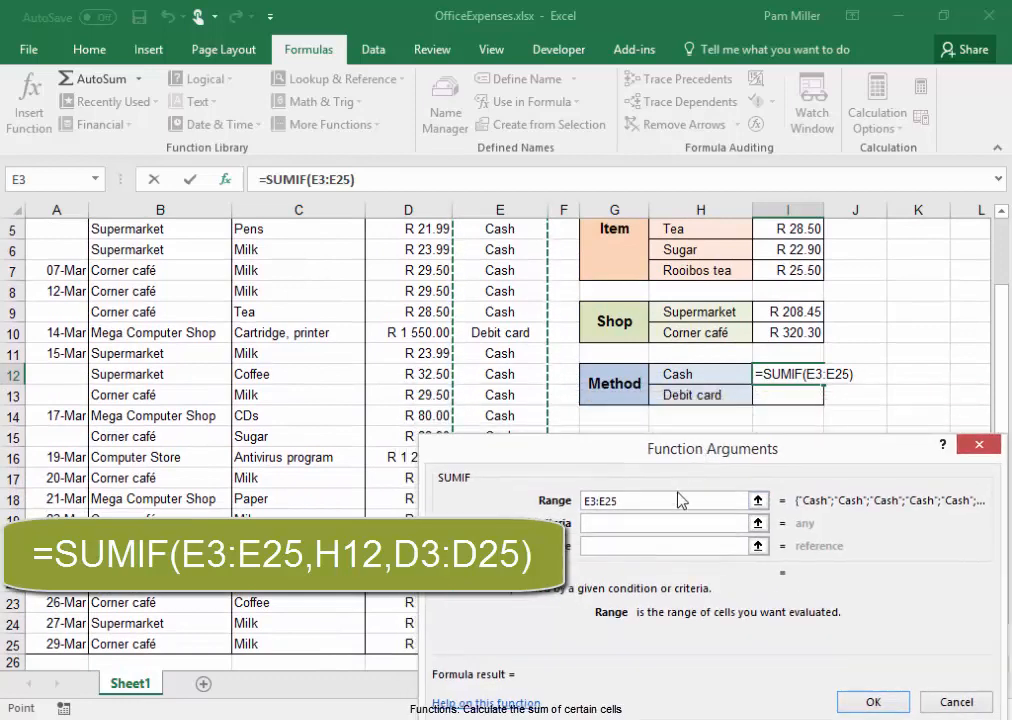
left_click(680, 376)
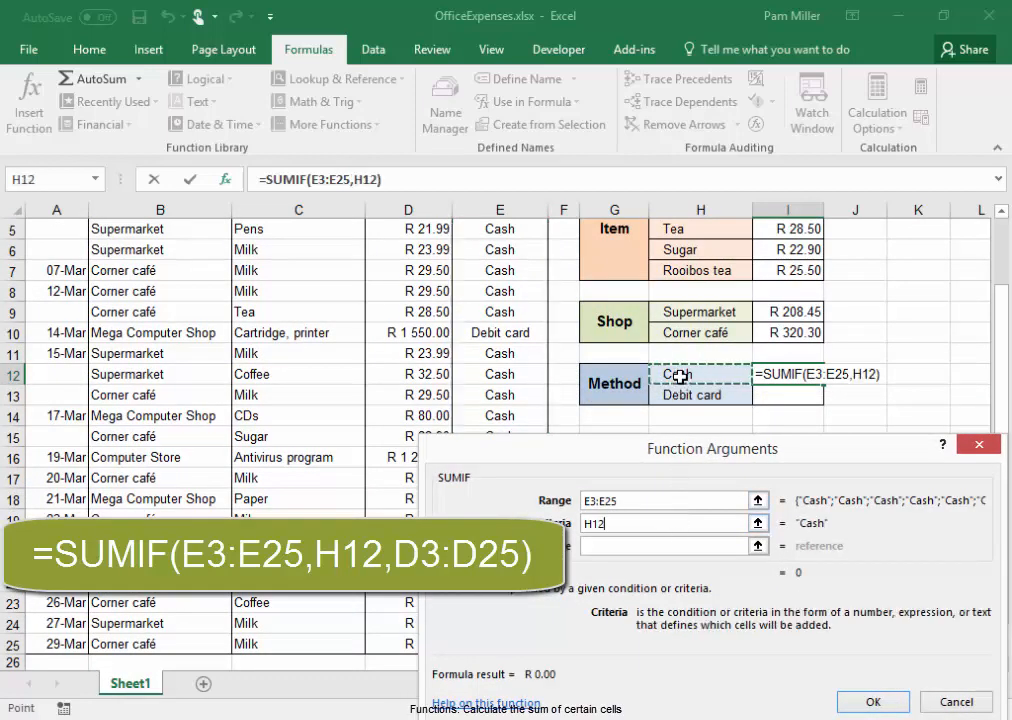
left_click(680, 548)
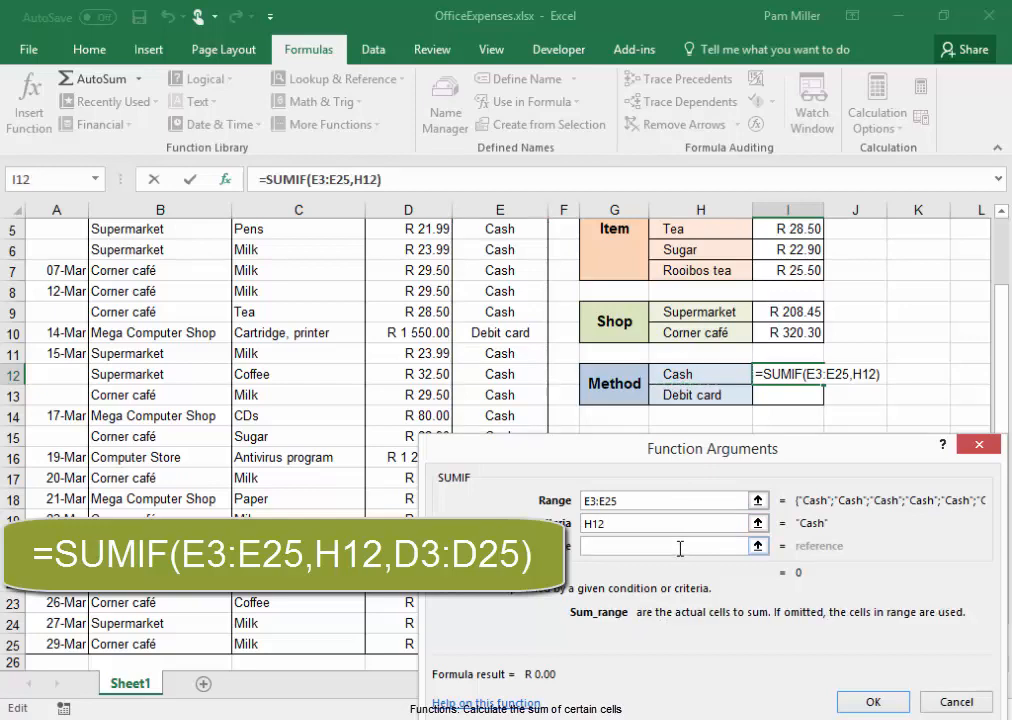
scroll(578, 510, "up", 2)
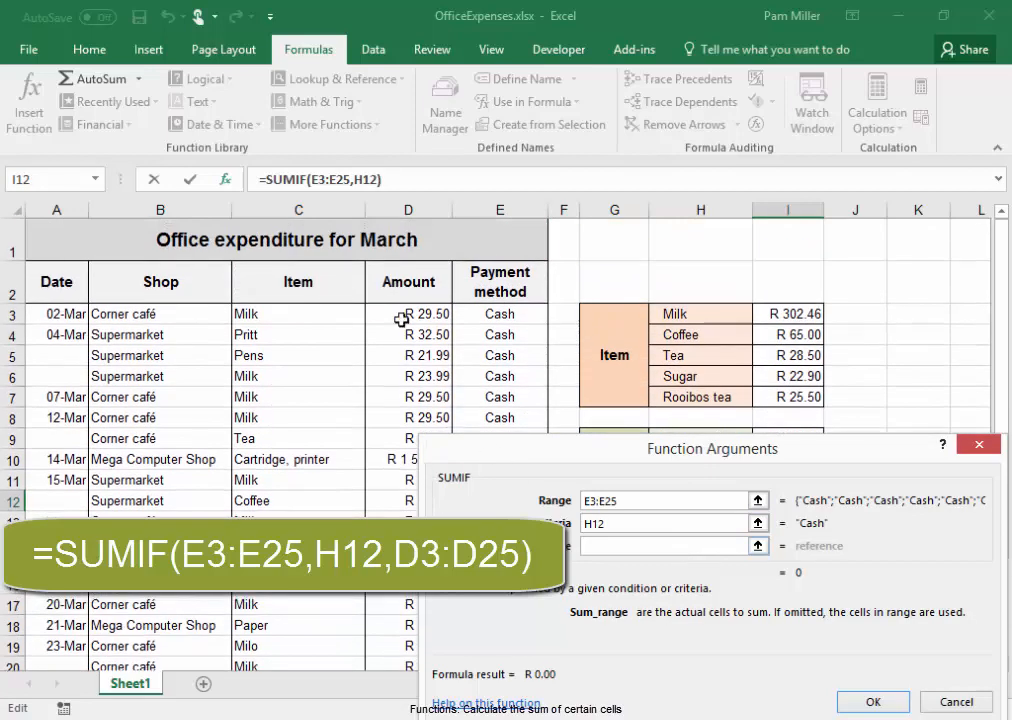
left_click_drag(400, 319, 400, 644)
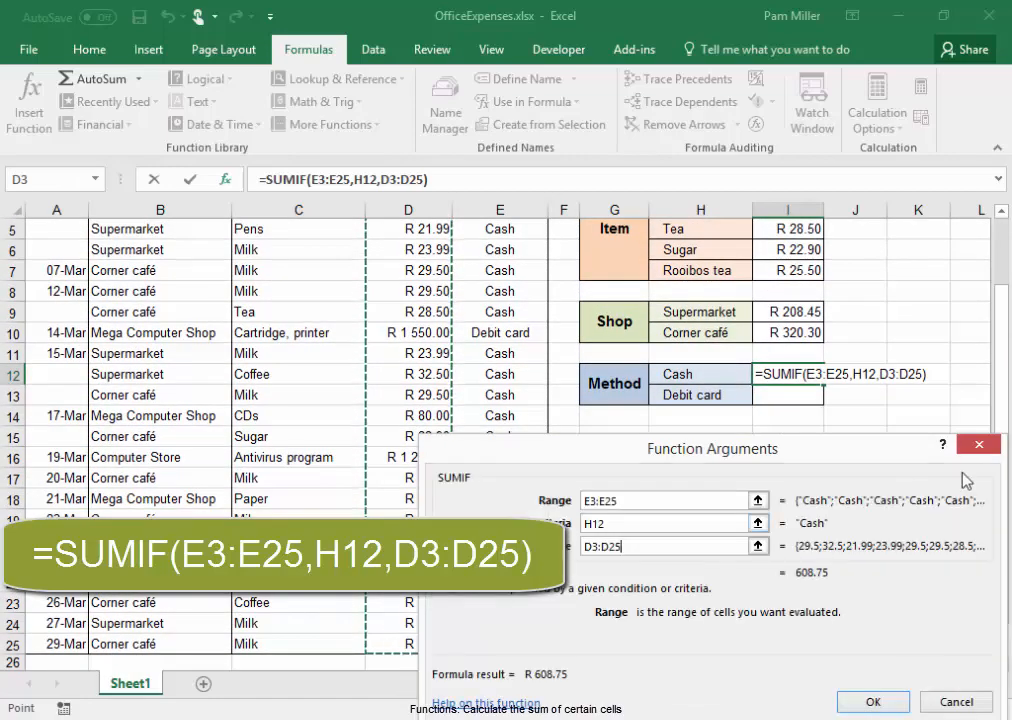
Step: Make the E3:E25 and D3:D25 ranges absolute in the Cash formula, confirm it, and autofill it from I12 down to I13 for Debit card
left_click(645, 503)
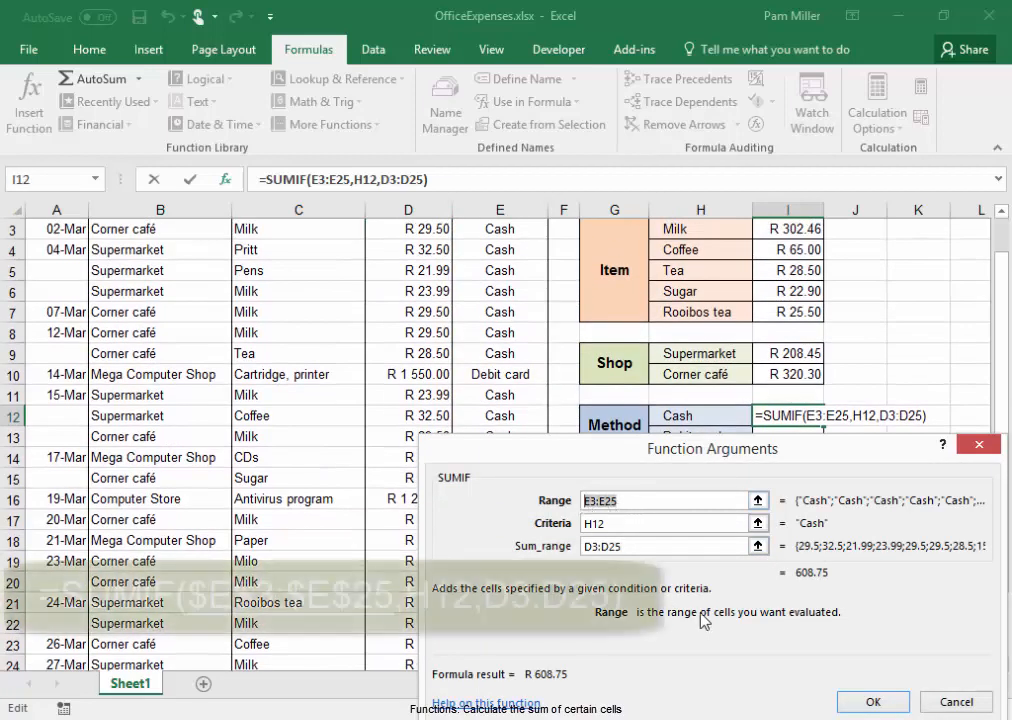
key("F4")
left_click(638, 547)
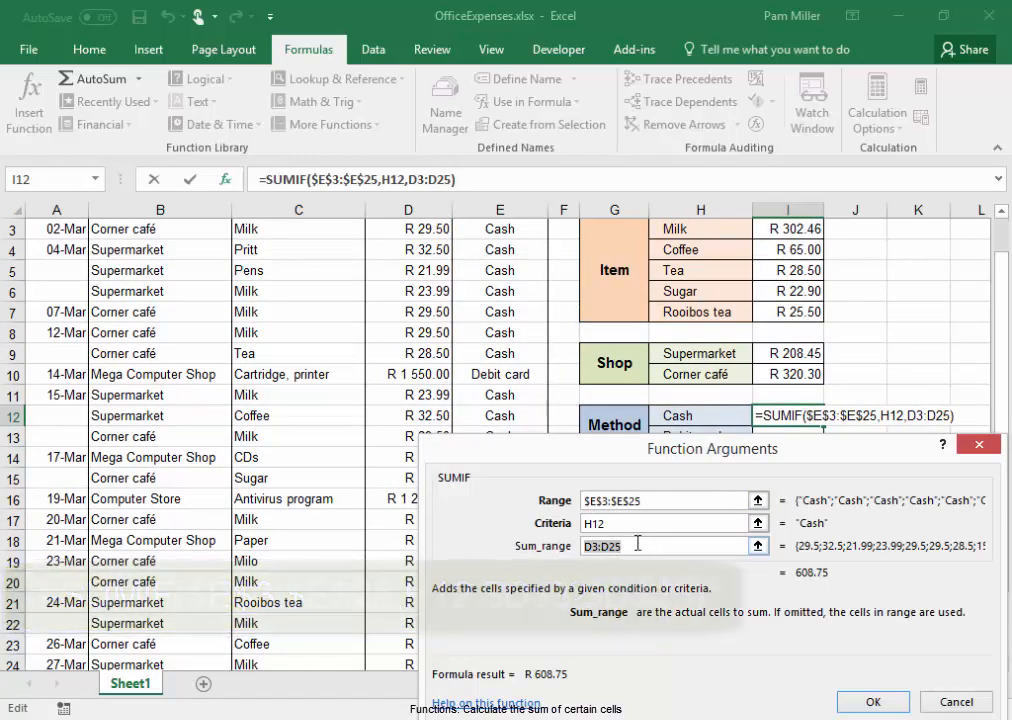
key("F4")
left_click(897, 705)
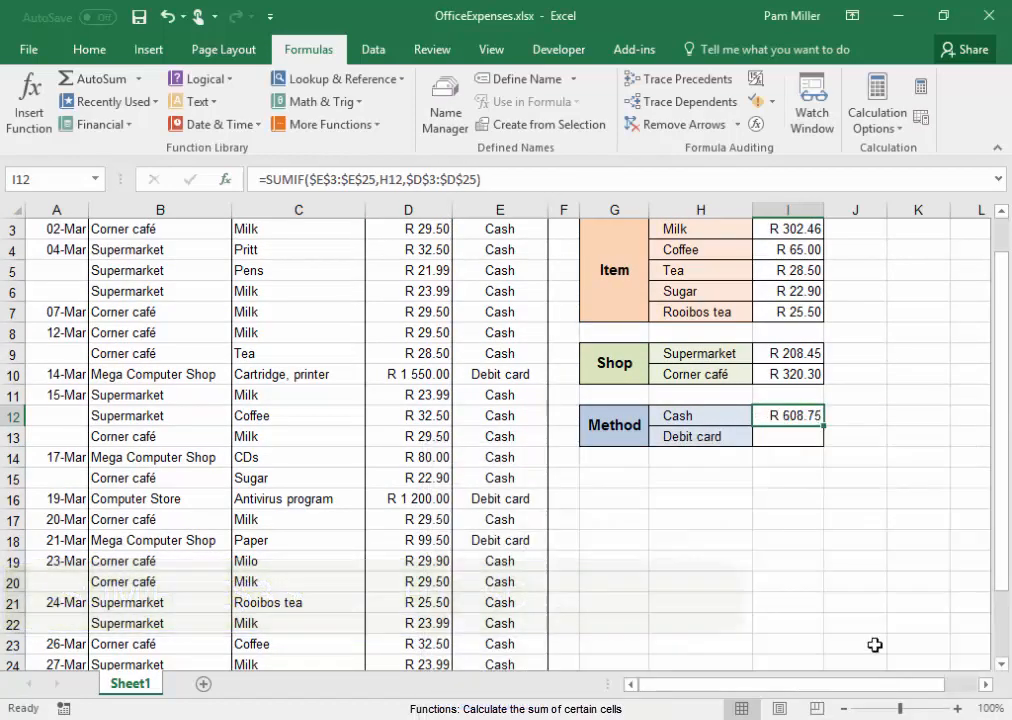
left_click_drag(821, 424, 824, 447)
left_click(894, 533)
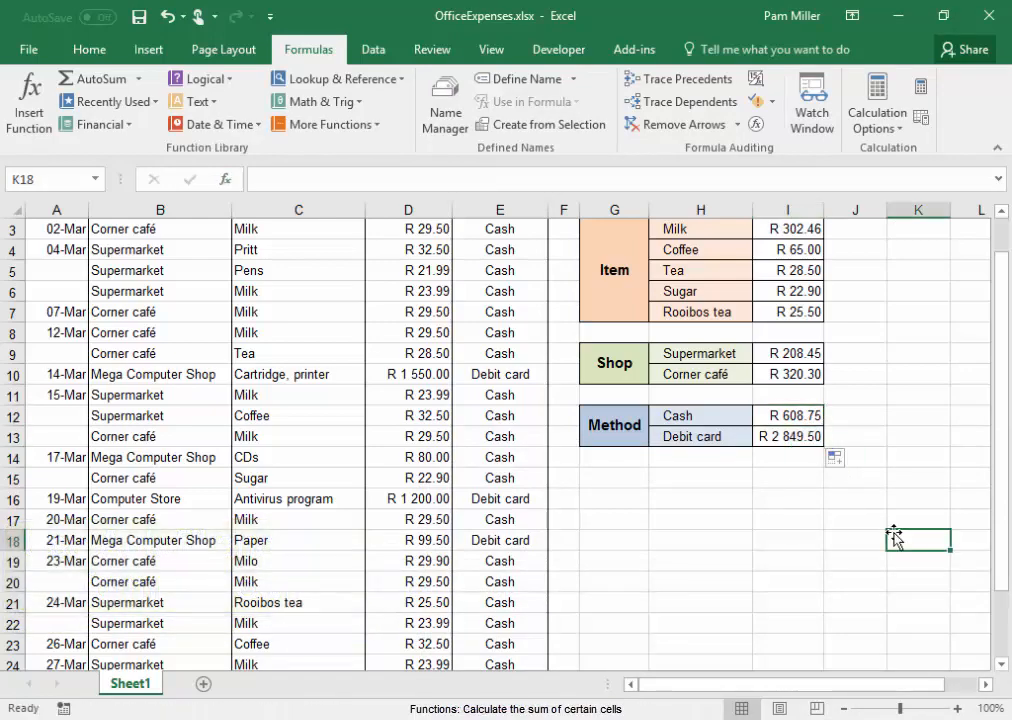
Step: Calculate the total expenditure in cell D27 by summing the amounts in D3:D25 with the SUM function
scroll(894, 533, "down", 1)
scroll(894, 533, "down", 3)
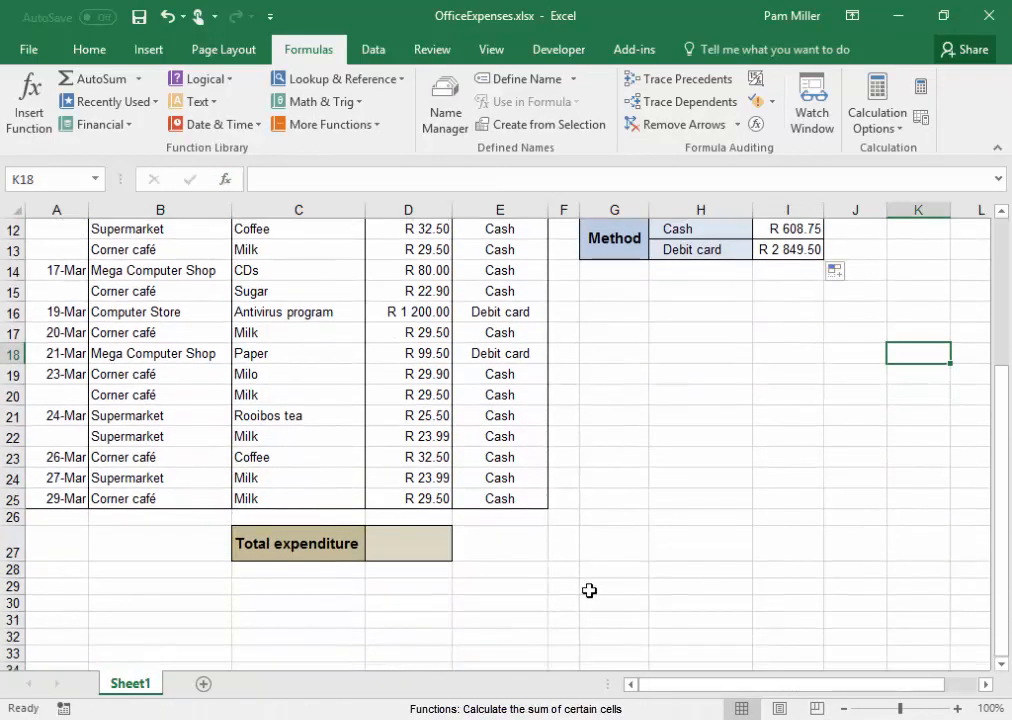
left_click(408, 551)
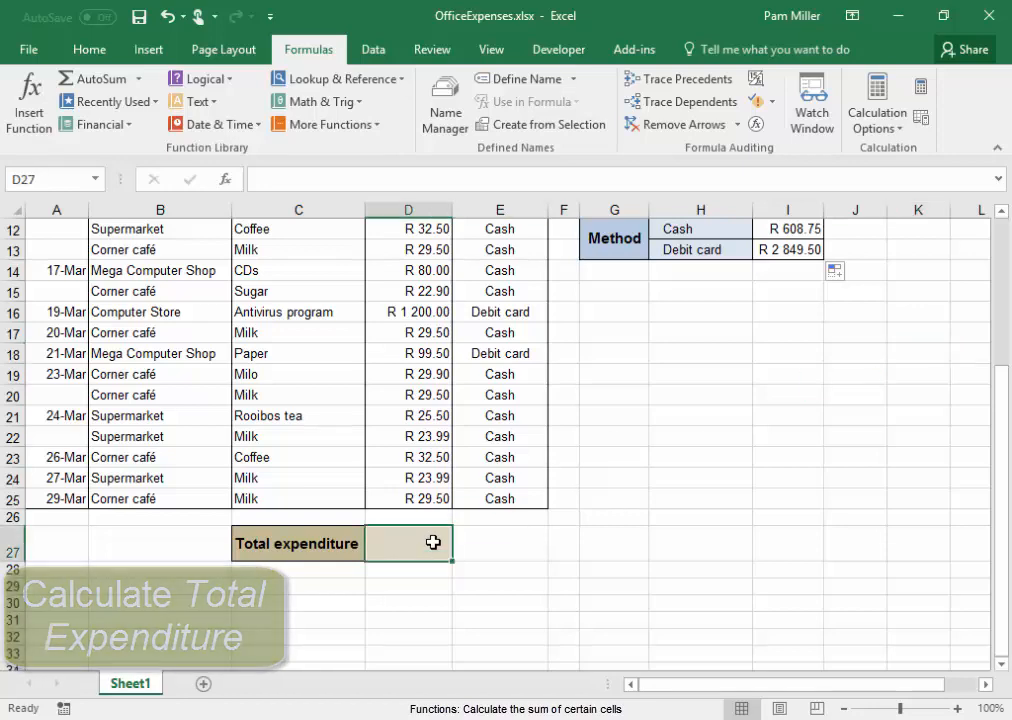
type("=sum")
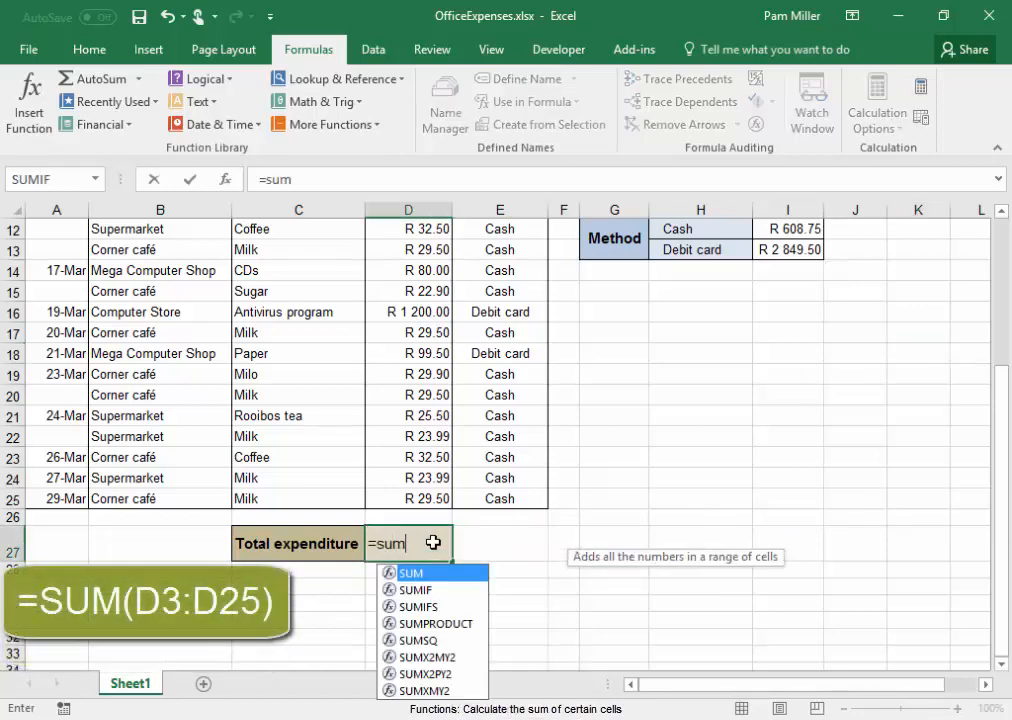
type("(")
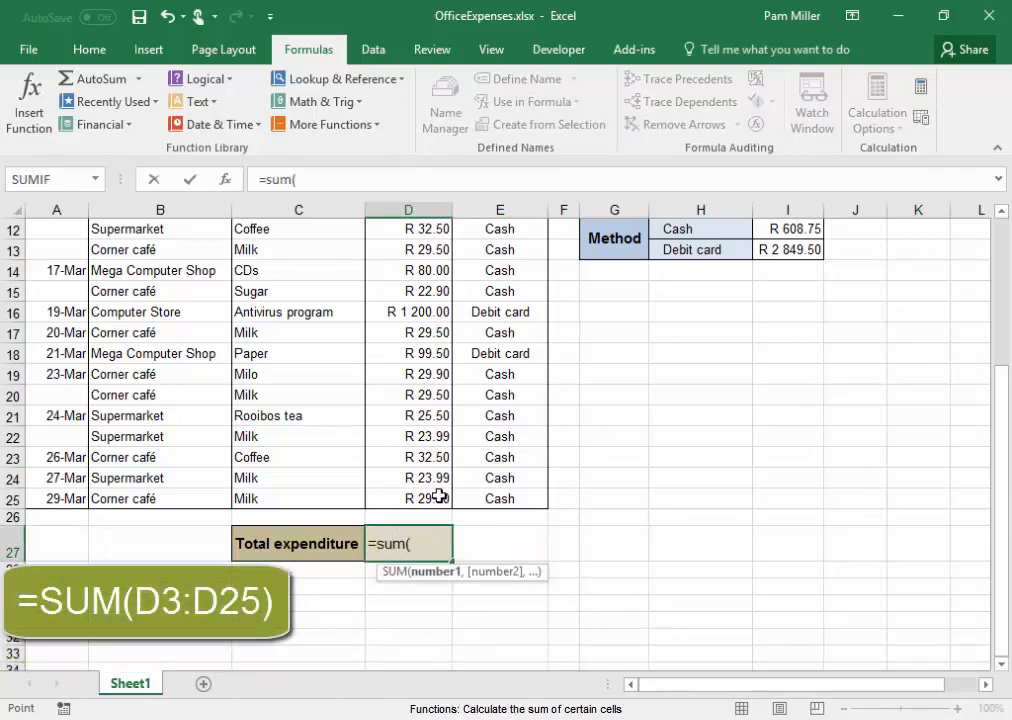
left_click_drag(439, 497, 415, 308)
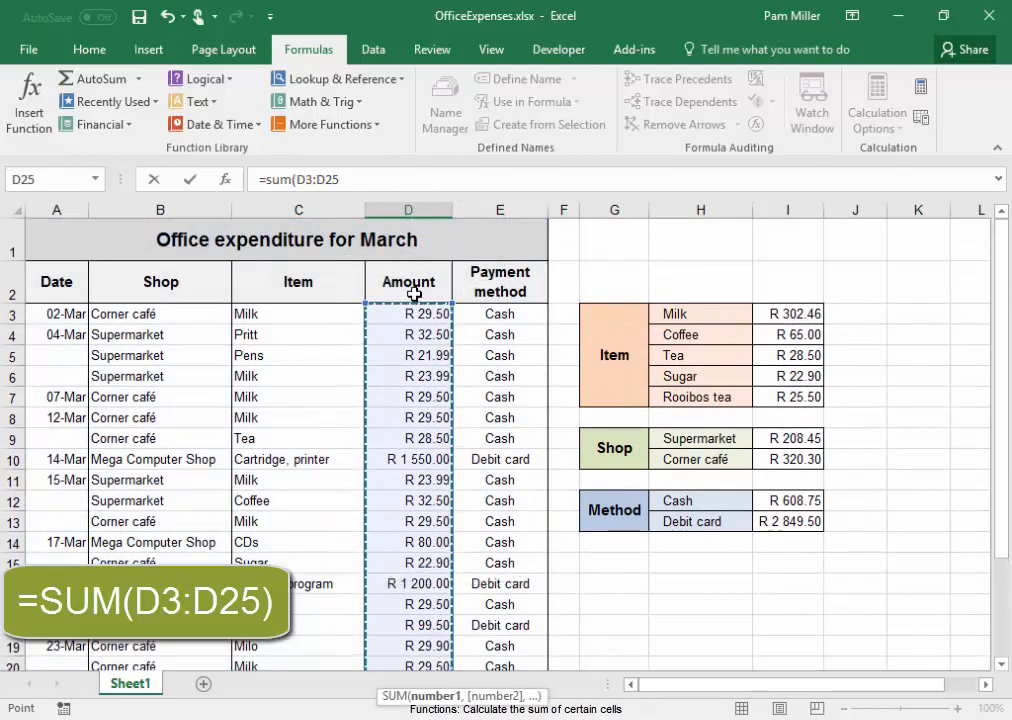
key("Return")
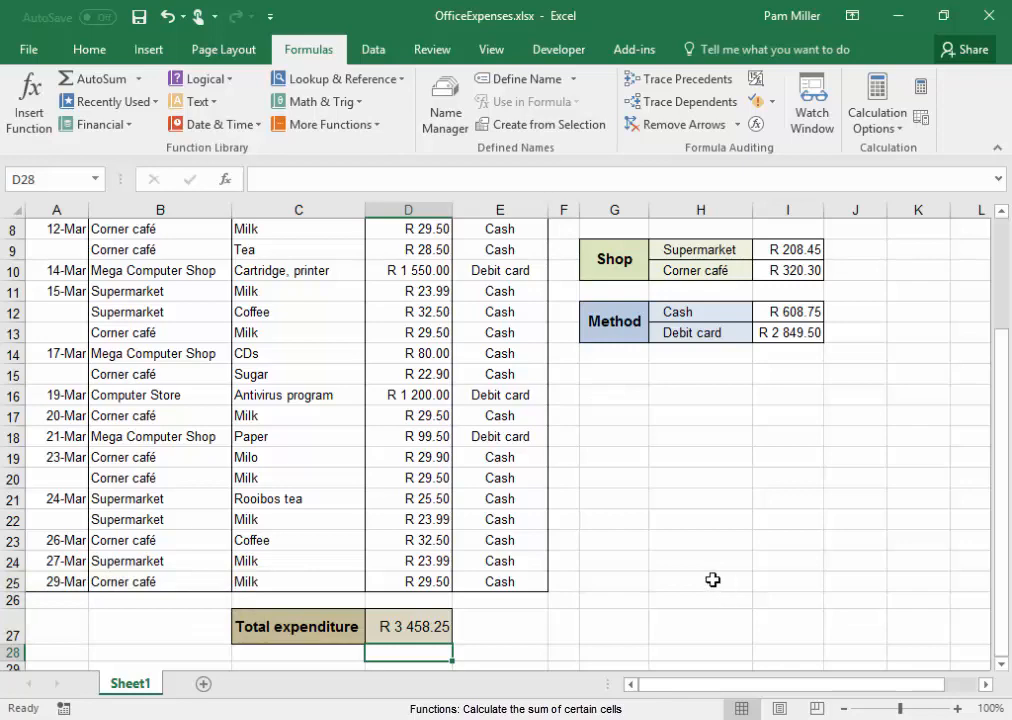
scroll(712, 579, "up", 3)
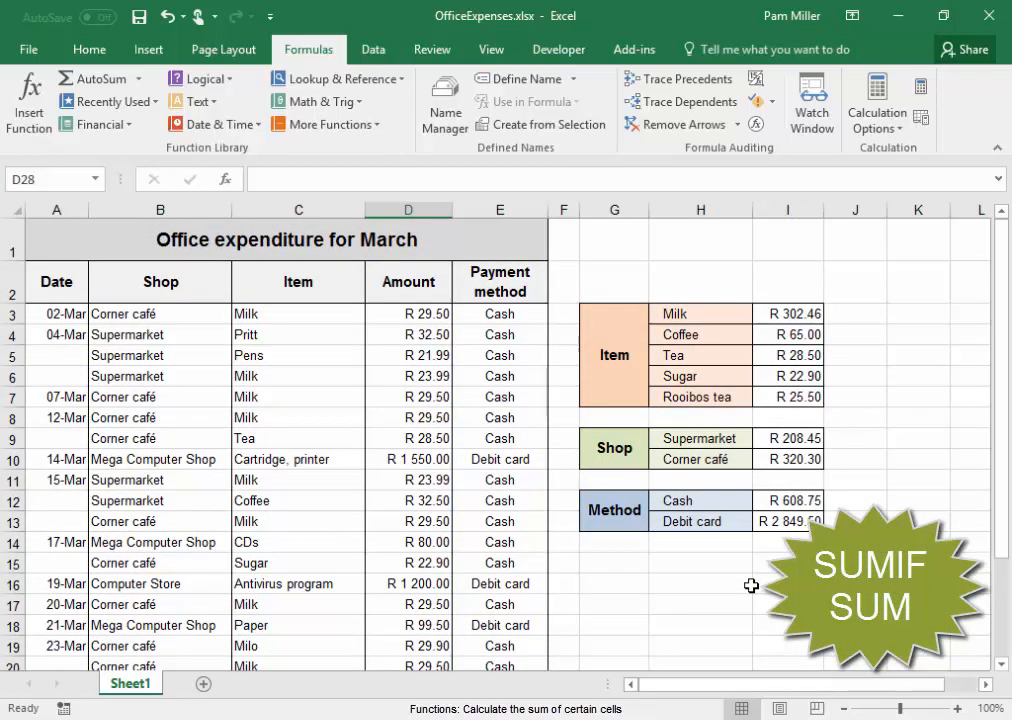
scroll(751, 586, "down", 4)
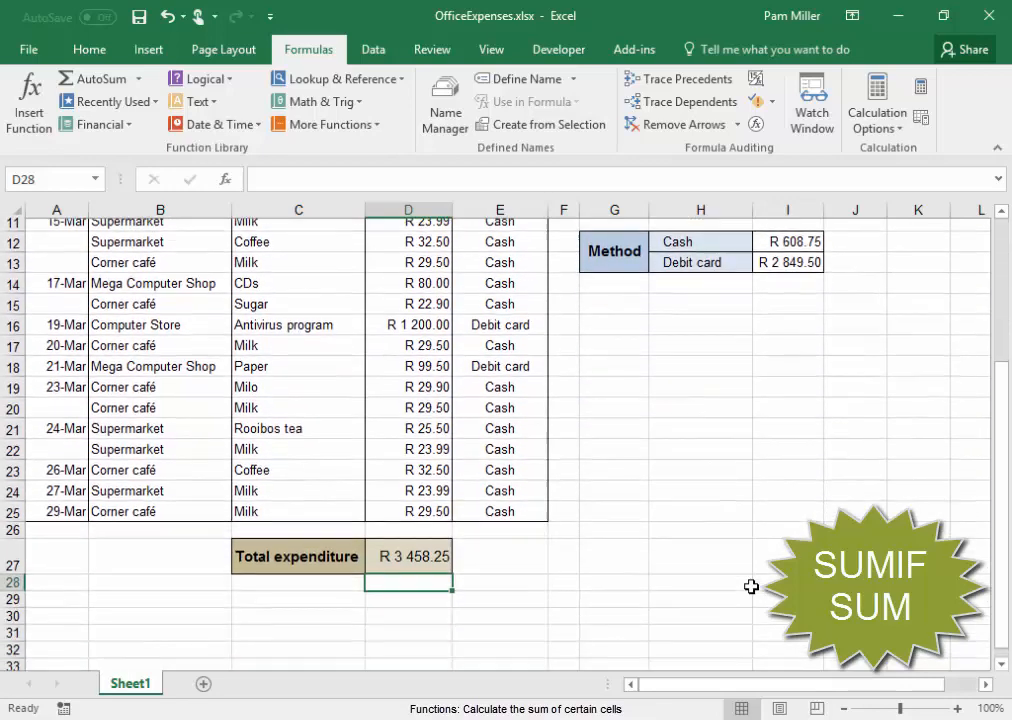
scroll(751, 586, "up", 4)
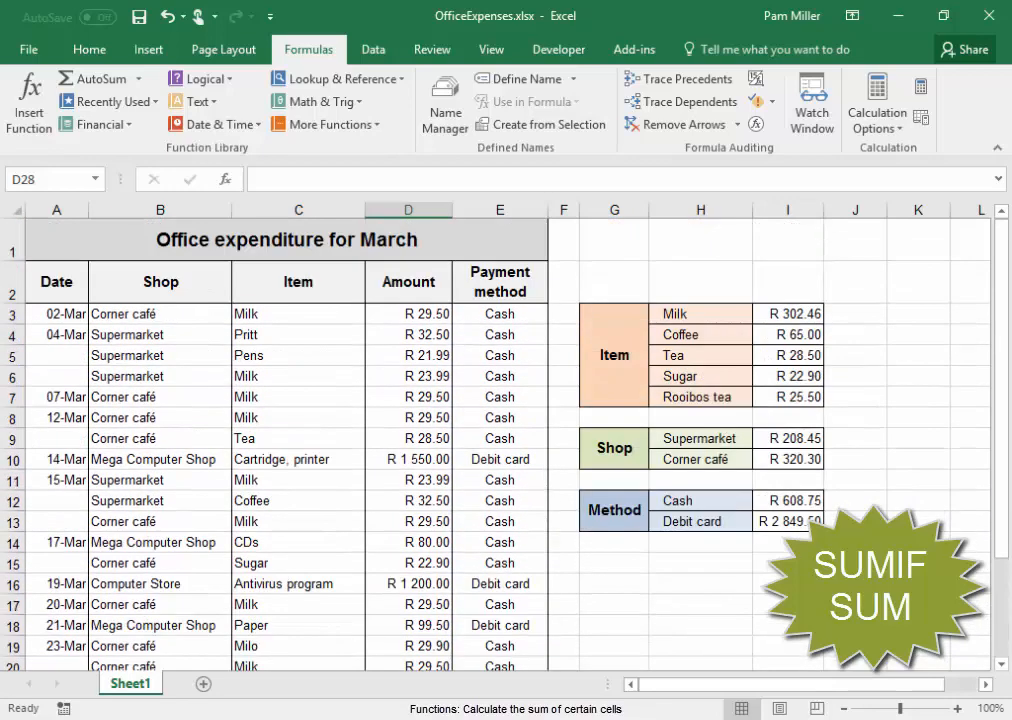